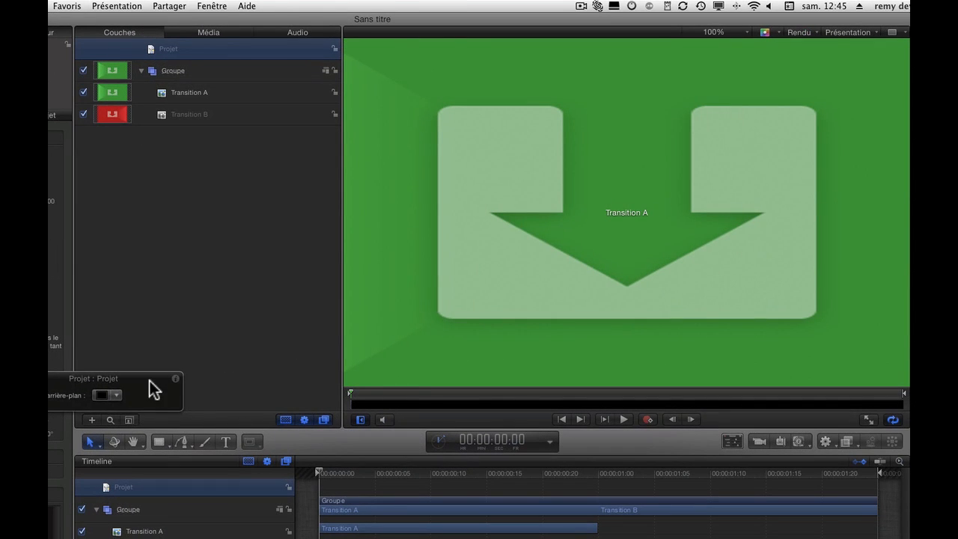
Hide Transition B and scale Transition A down to a small tile in the middle of the frame
left_click_drag(491, 398, 632, 355)
left_click(189, 92)
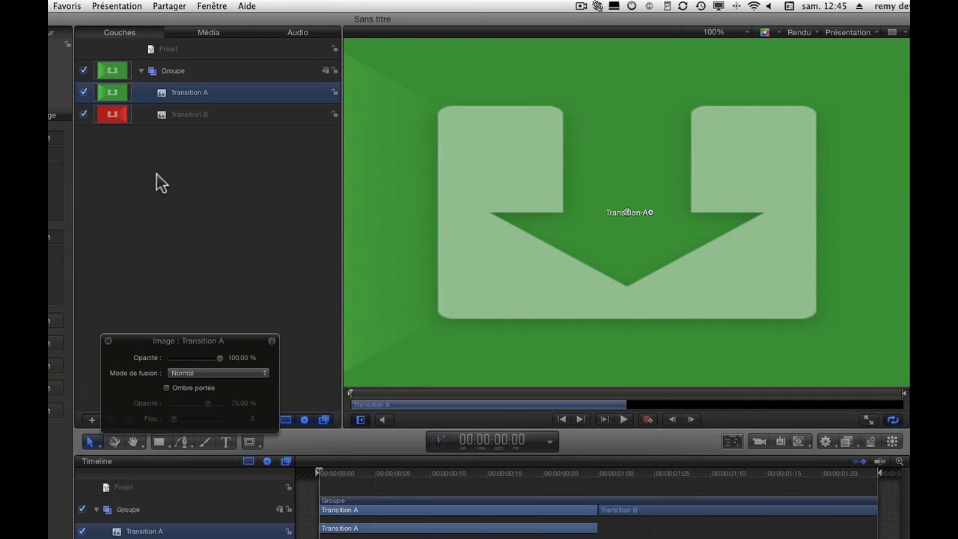
left_click(83, 114)
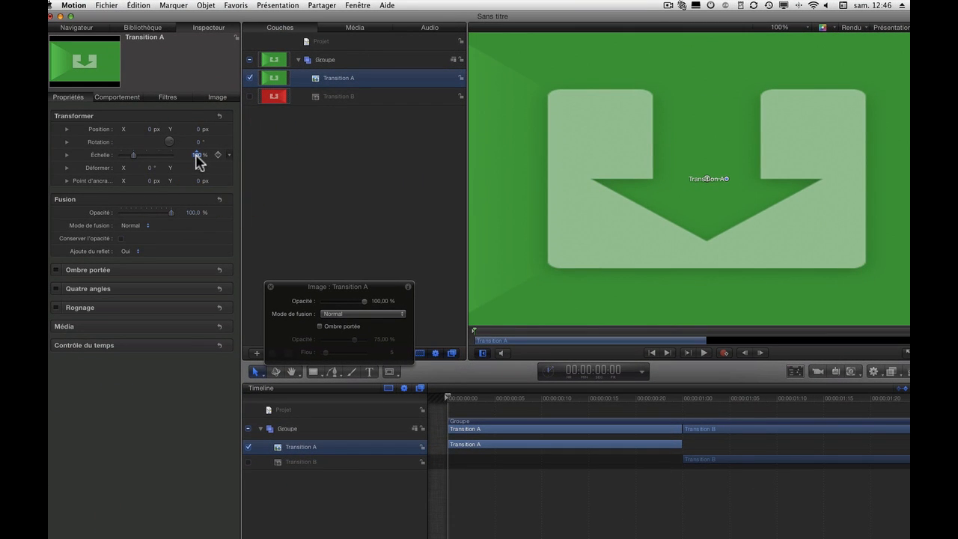
key("Return")
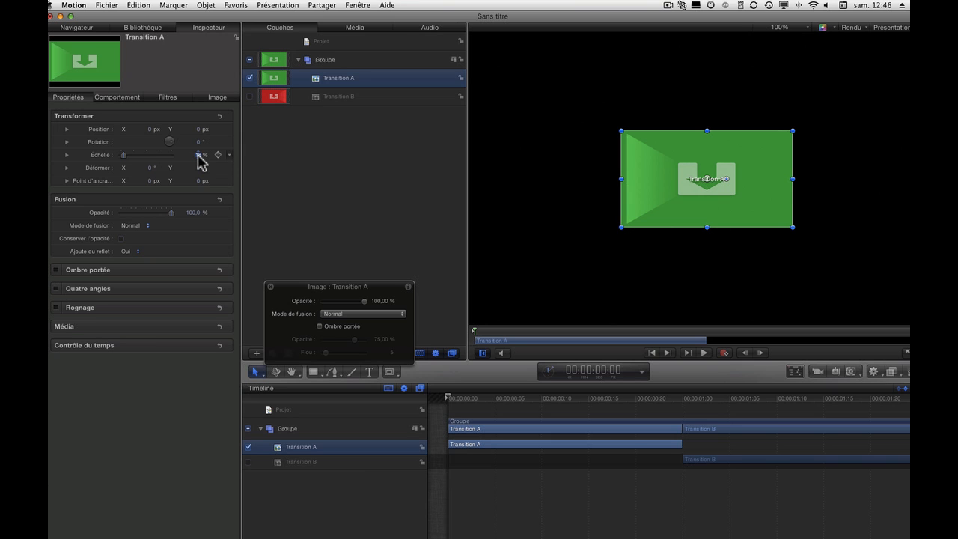
Create a new empty group beneath Transition B inside Groupe and replicate it
left_click(356, 127)
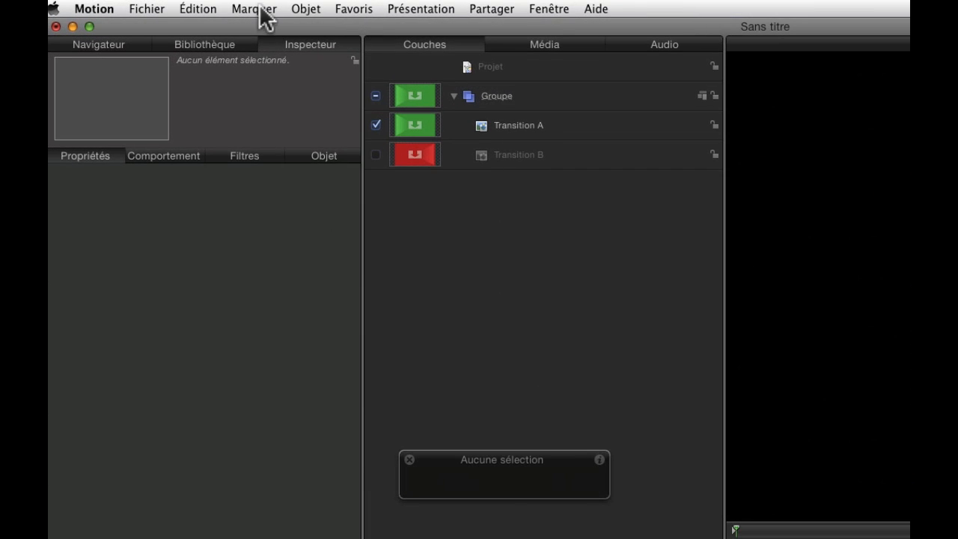
left_click(177, 6)
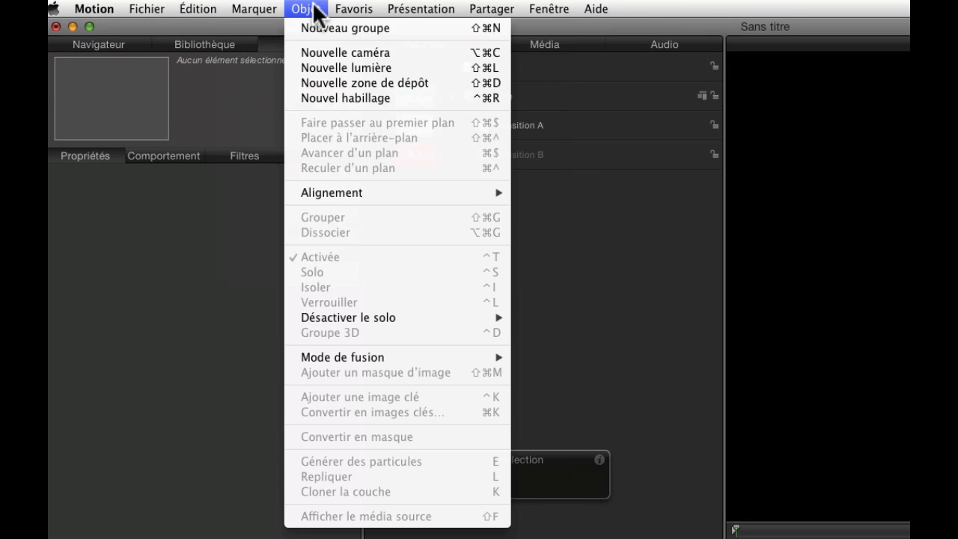
left_click(312, 24)
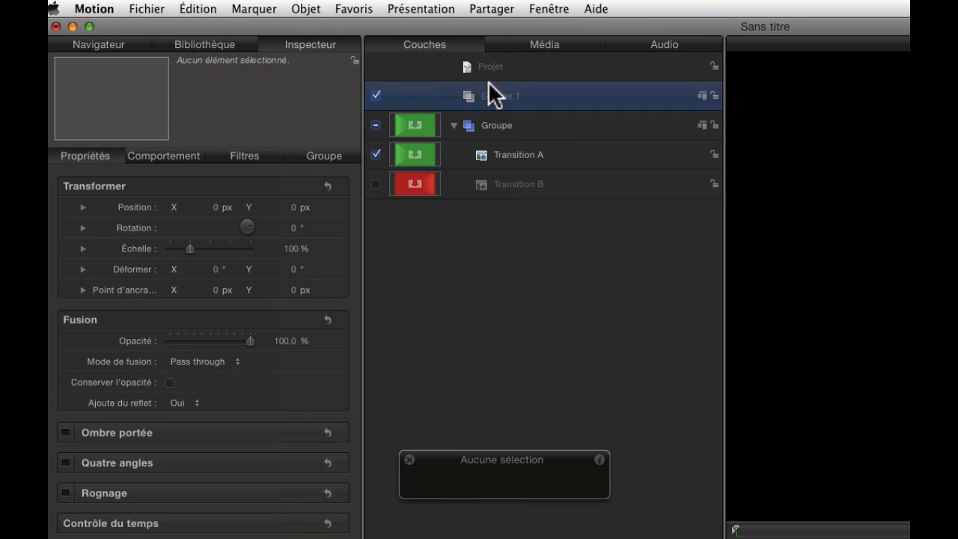
left_click_drag(488, 84, 553, 198)
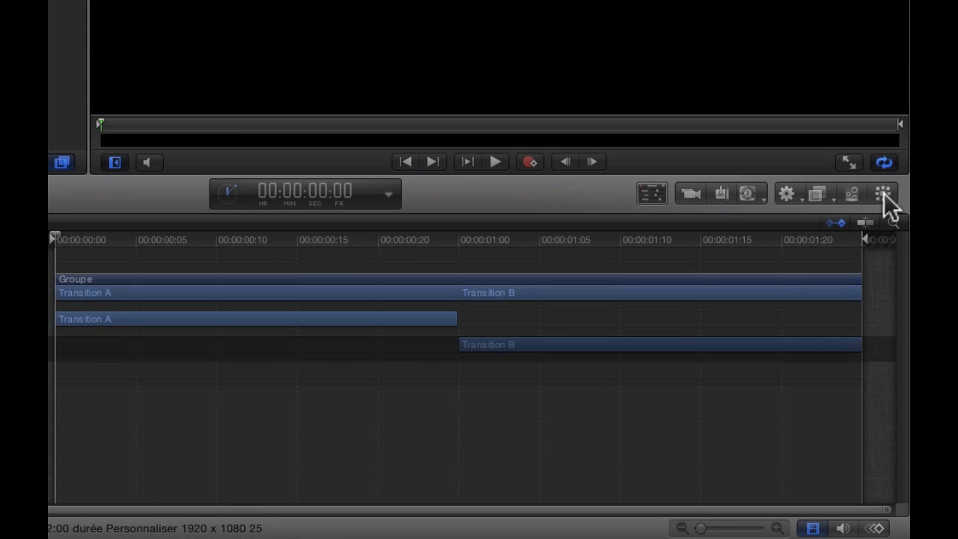
left_click(883, 195)
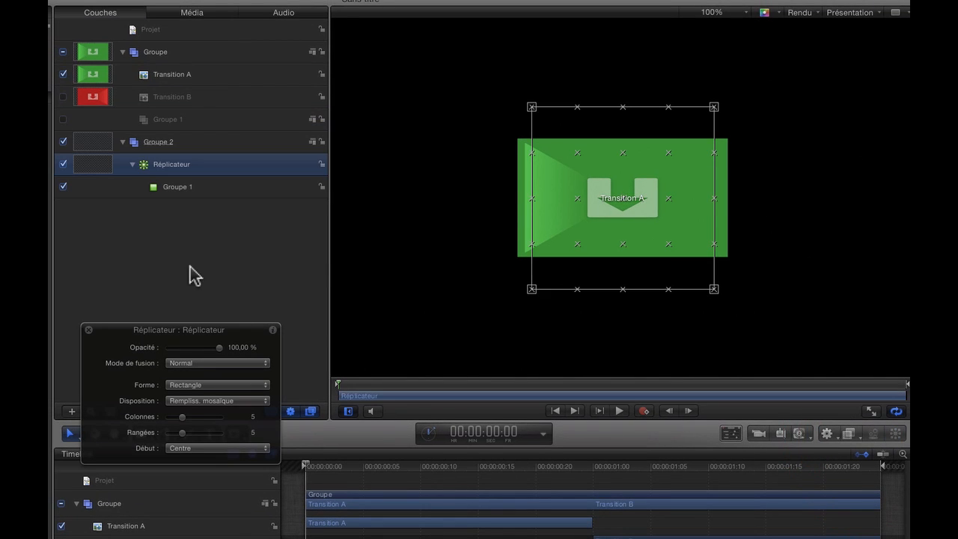
Replace the replicator's Groupe 1 cell with Transition A as its source
left_click(191, 186)
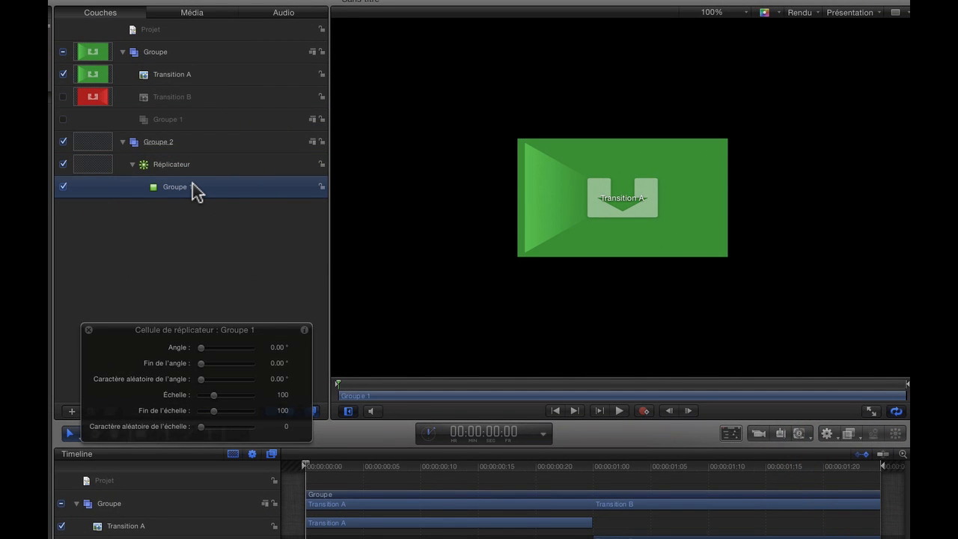
key("Delete")
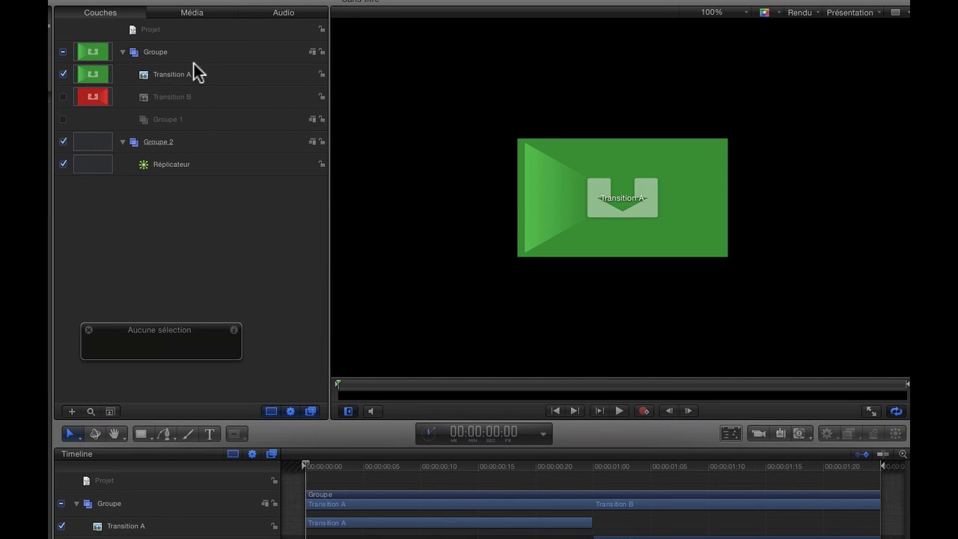
left_click_drag(173, 75, 178, 166)
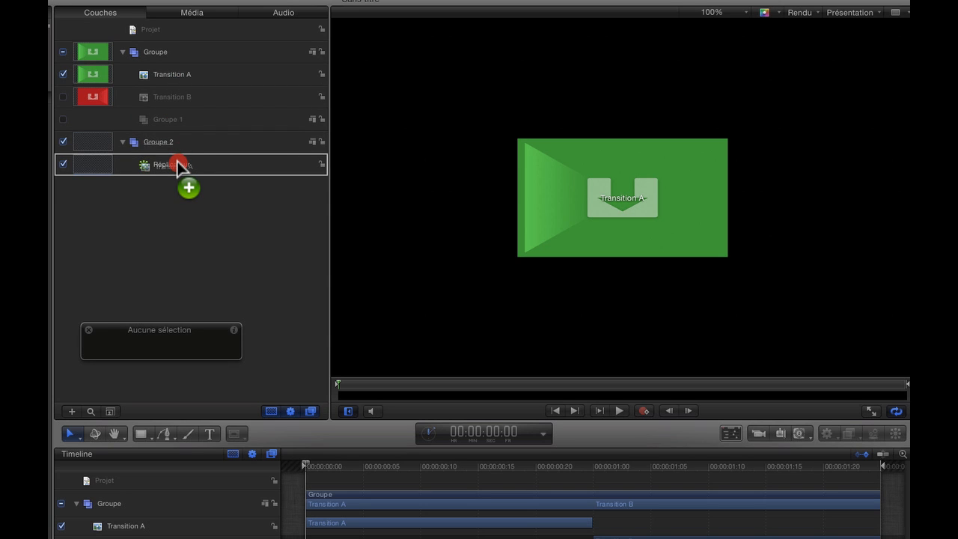
left_click_drag(178, 167, 179, 167)
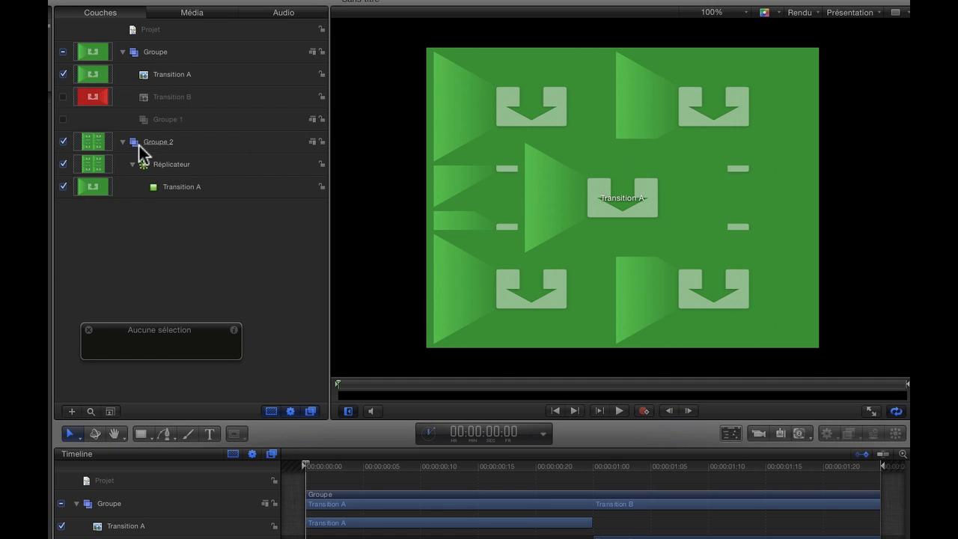
Set the replicator to 8 rows and its size to 324
left_click(201, 164)
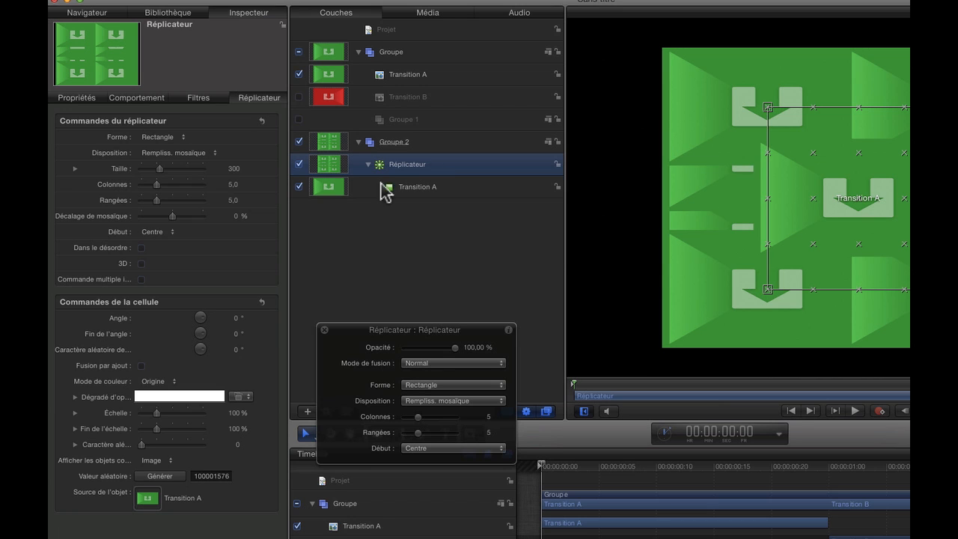
left_click(263, 101)
left_click_drag(158, 200, 167, 201)
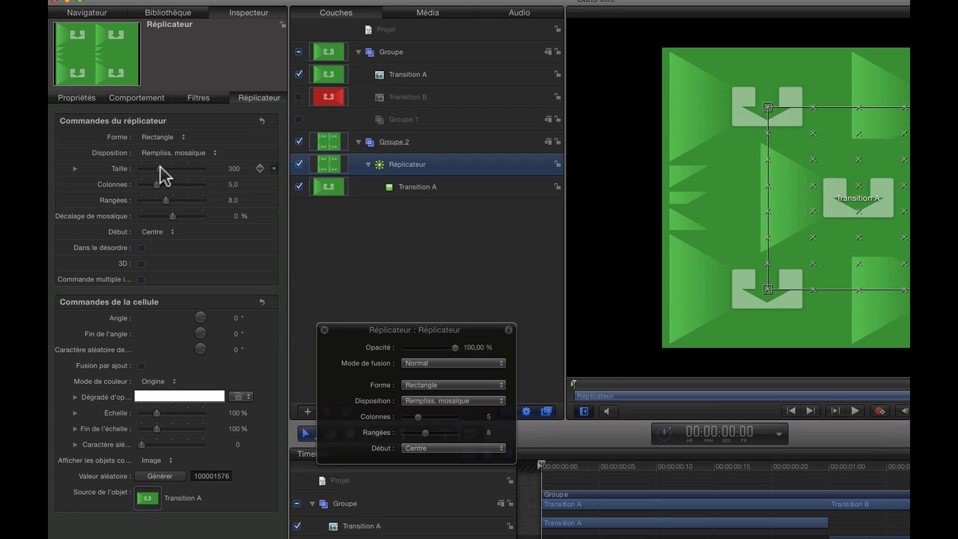
left_click_drag(160, 166, 162, 168)
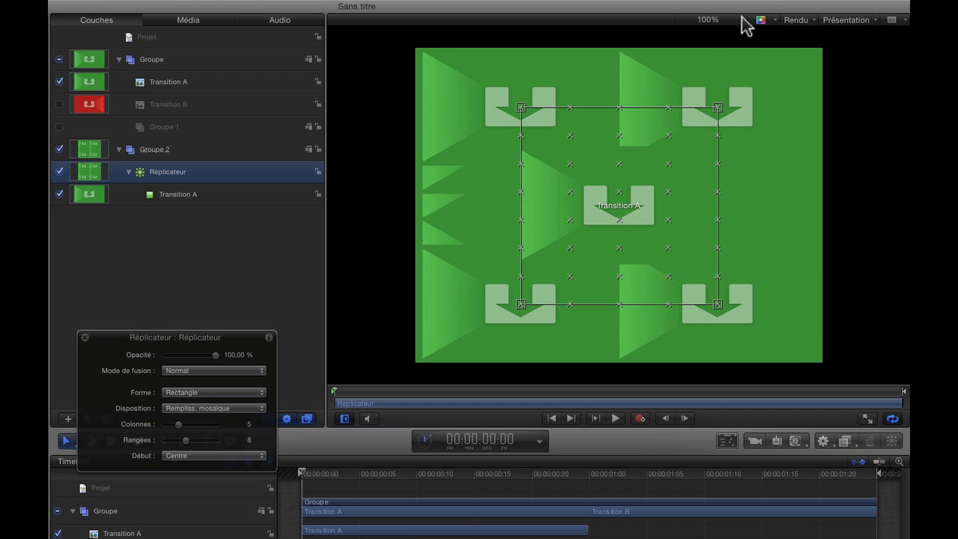
Enlarge the replicator's rectangle on the canvas until its tiles separate with narrow gaps and fill most of the frame
left_click(744, 23)
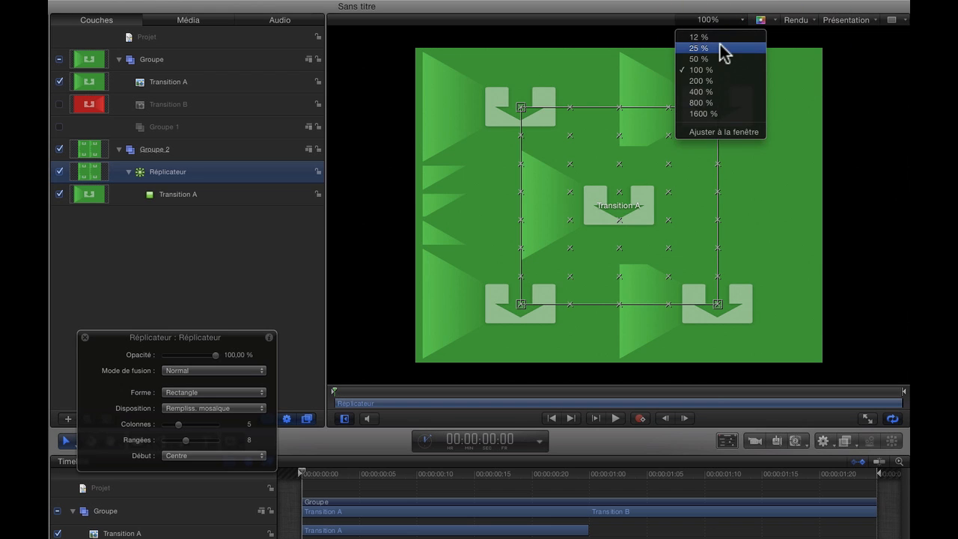
left_click(719, 46)
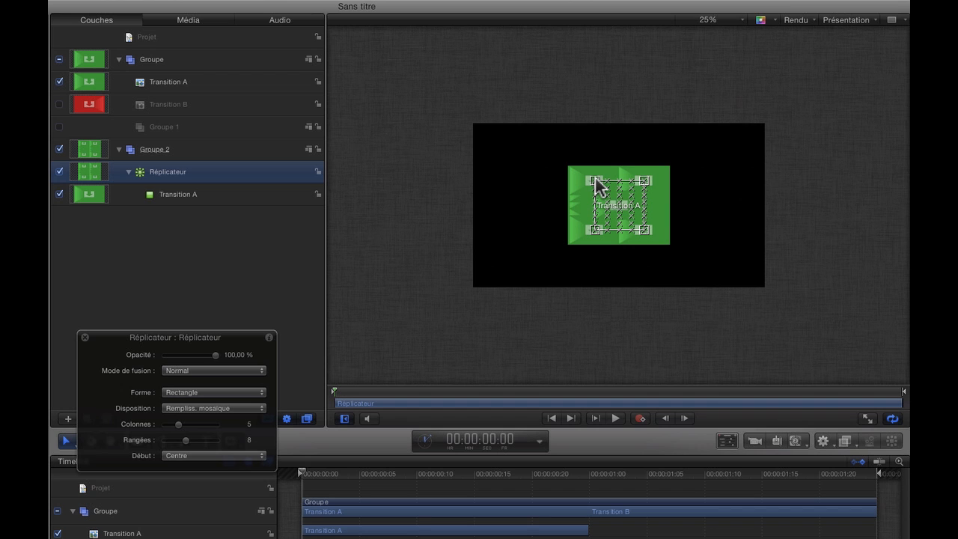
left_click_drag(595, 177, 508, 181)
left_click_drag(509, 317, 508, 323)
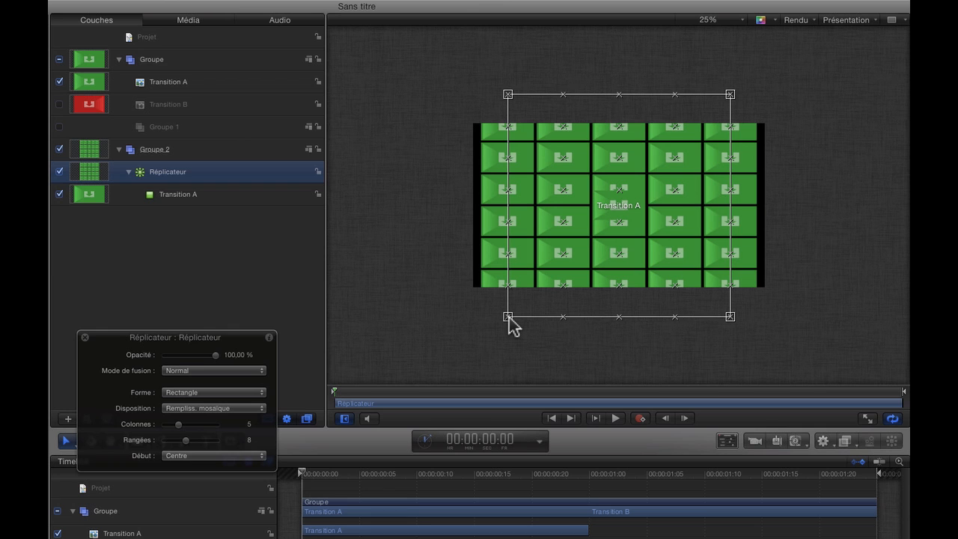
Move the original Transition A image up onto the middle column's replicated tile just above the frame's centre
left_click(740, 20)
left_click(709, 59)
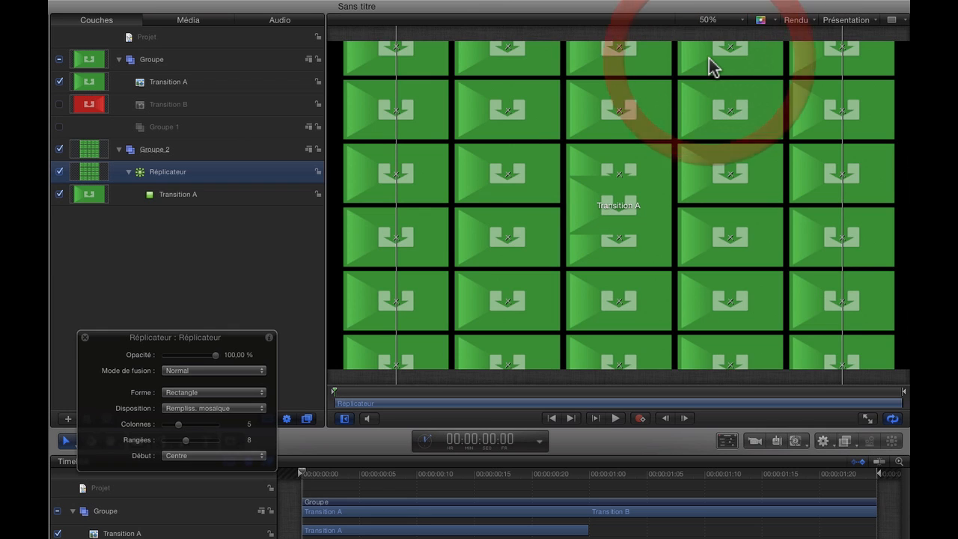
left_click(740, 20)
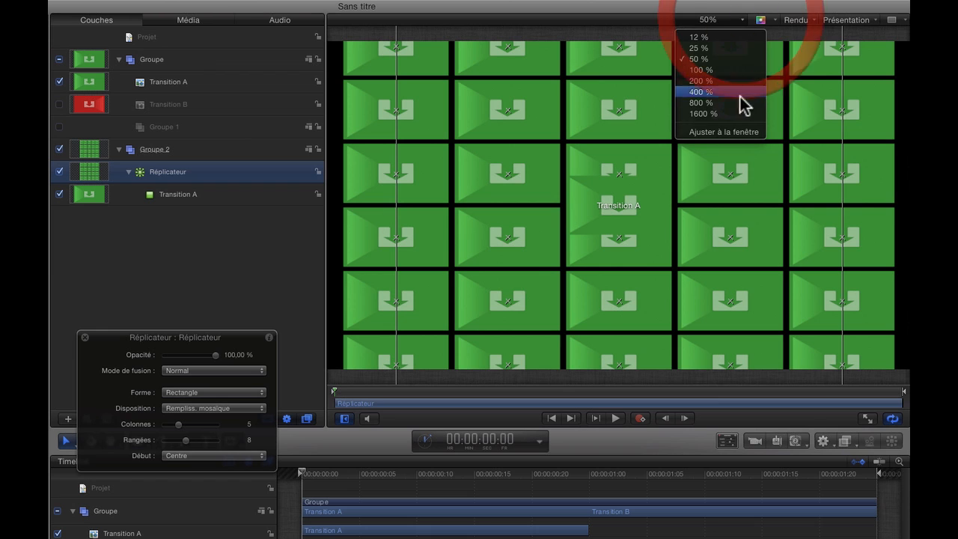
left_click(711, 133)
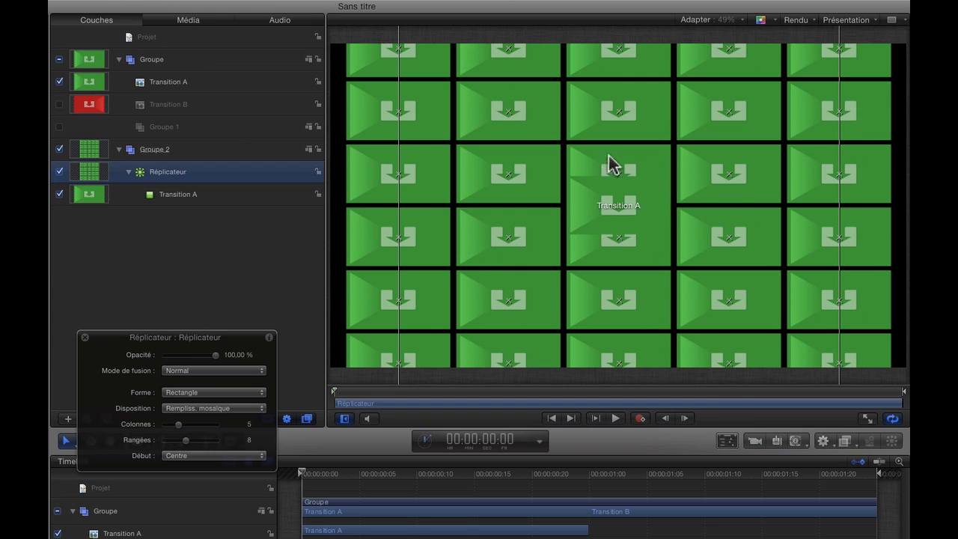
left_click(189, 88)
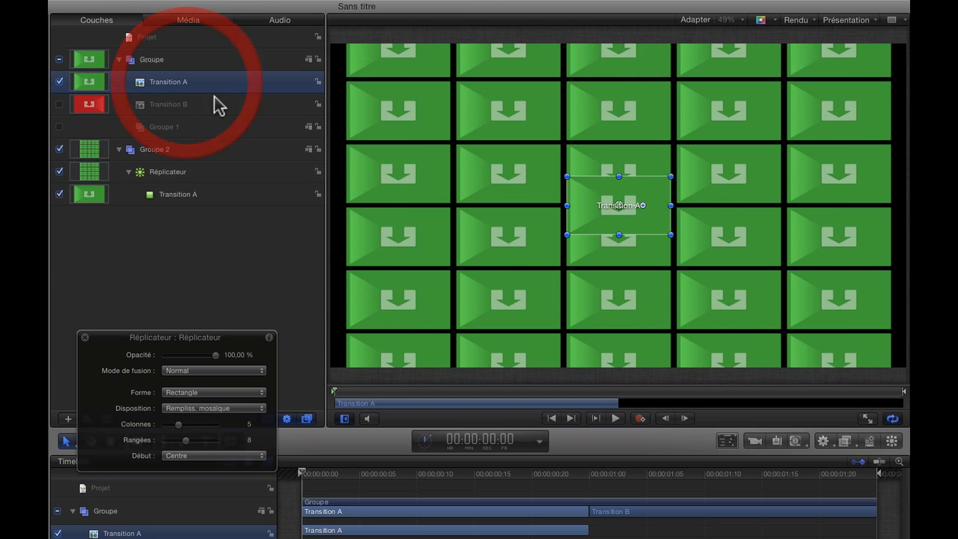
left_click_drag(618, 207, 617, 173)
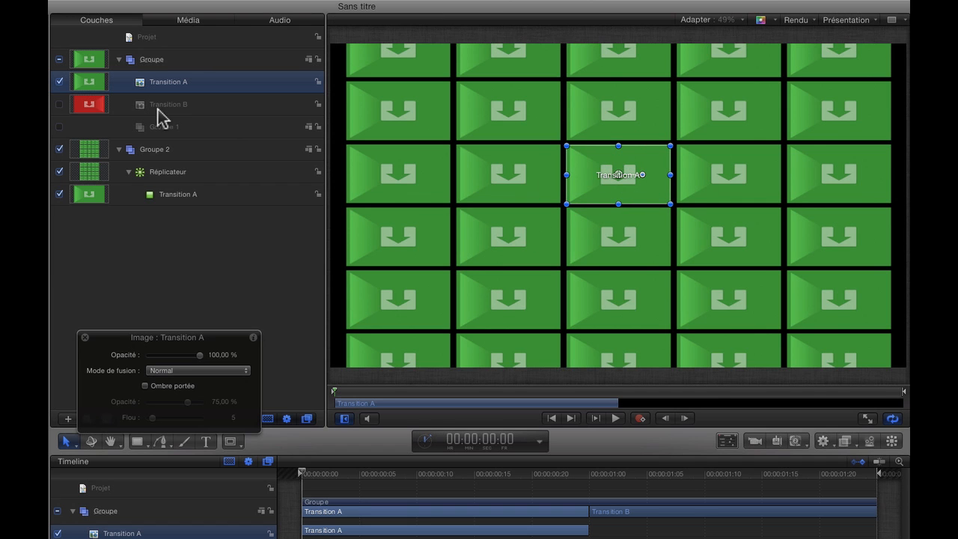
Fine-tune Transition A's position over the replicated tile with the layer temporarily hidden, and show the layer again
left_click(59, 81)
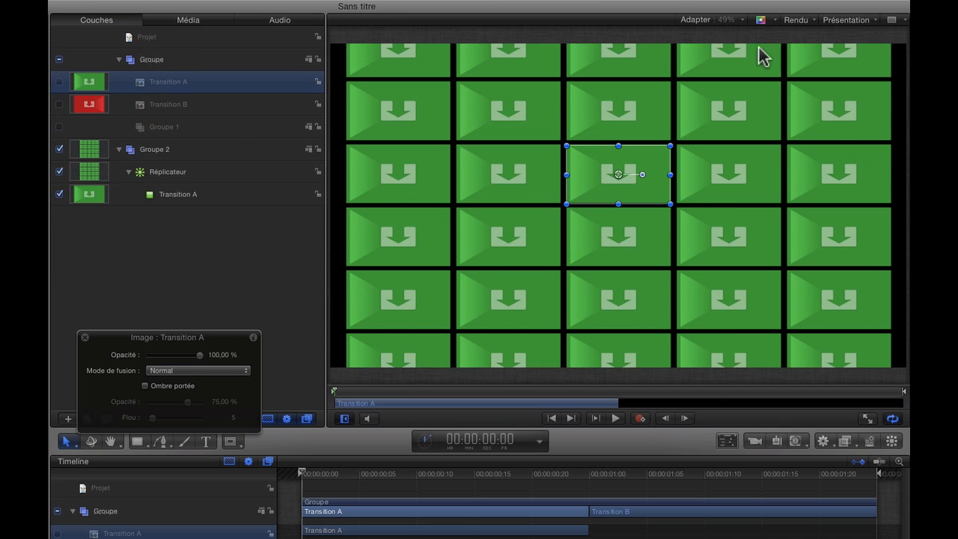
left_click(742, 20)
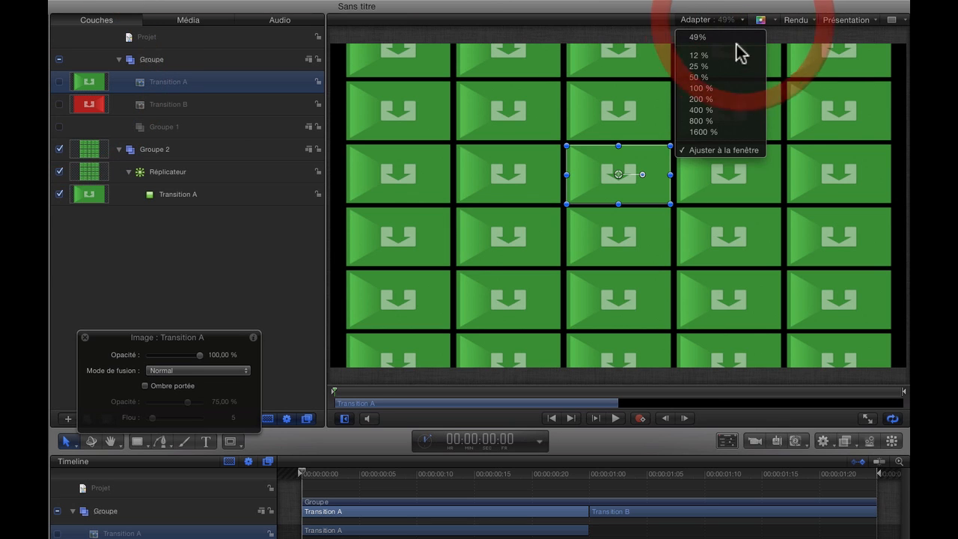
left_click(708, 92)
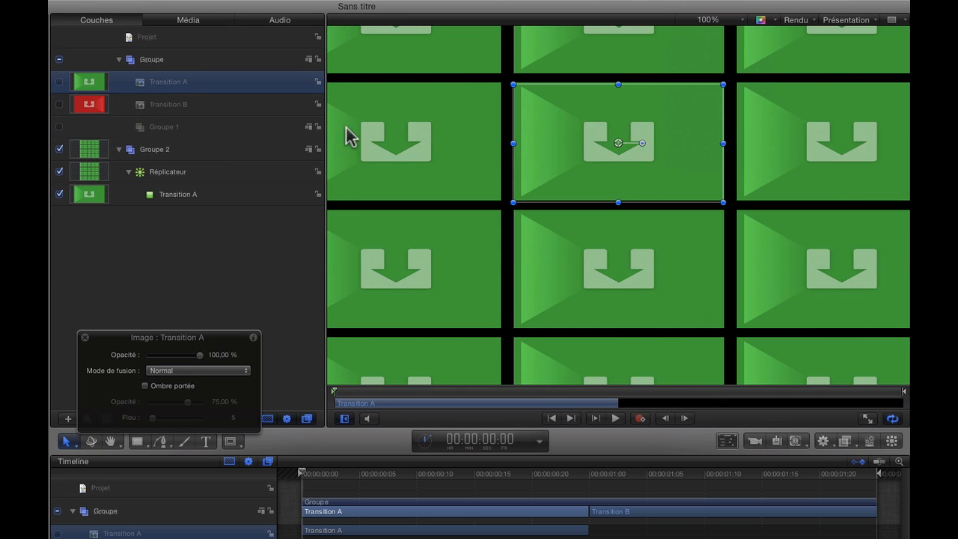
left_click_drag(619, 140, 616, 140)
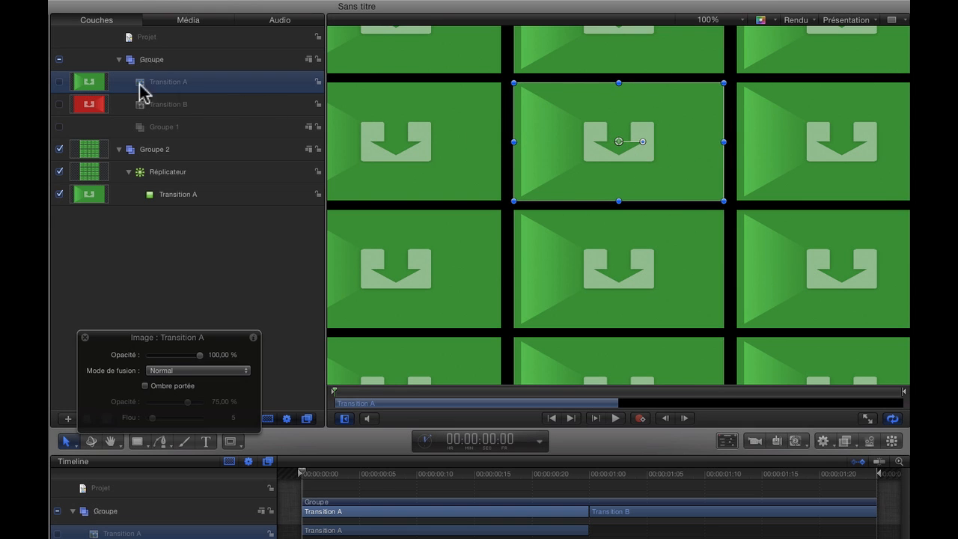
left_click(59, 82)
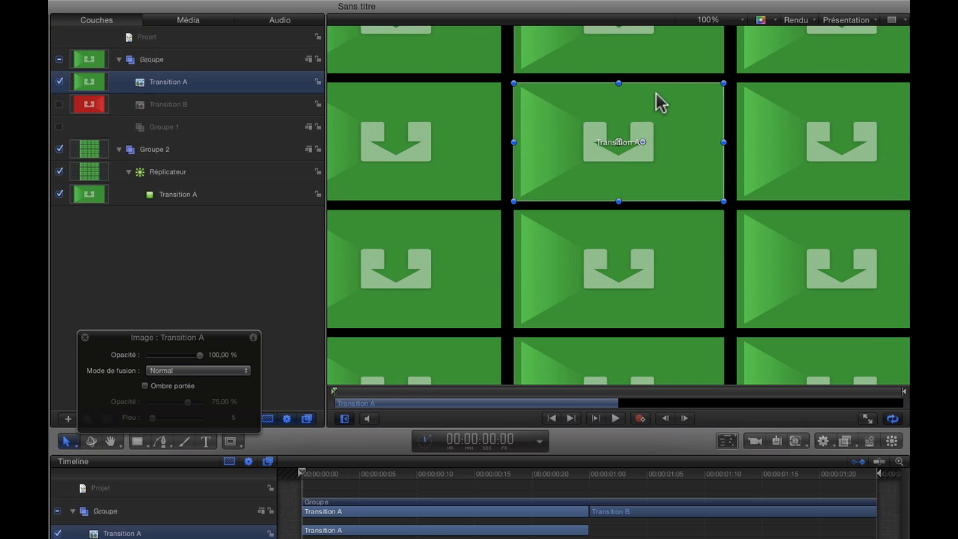
Draw a rectangular mask about 366 by 205 px on the replicator, around the tile diagonally below and left of Transition A
left_click(741, 20)
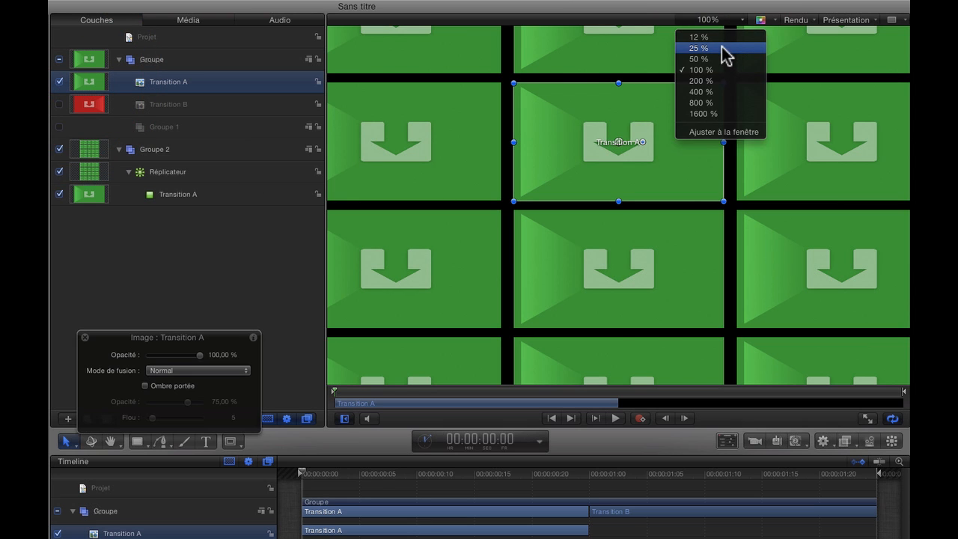
left_click(711, 133)
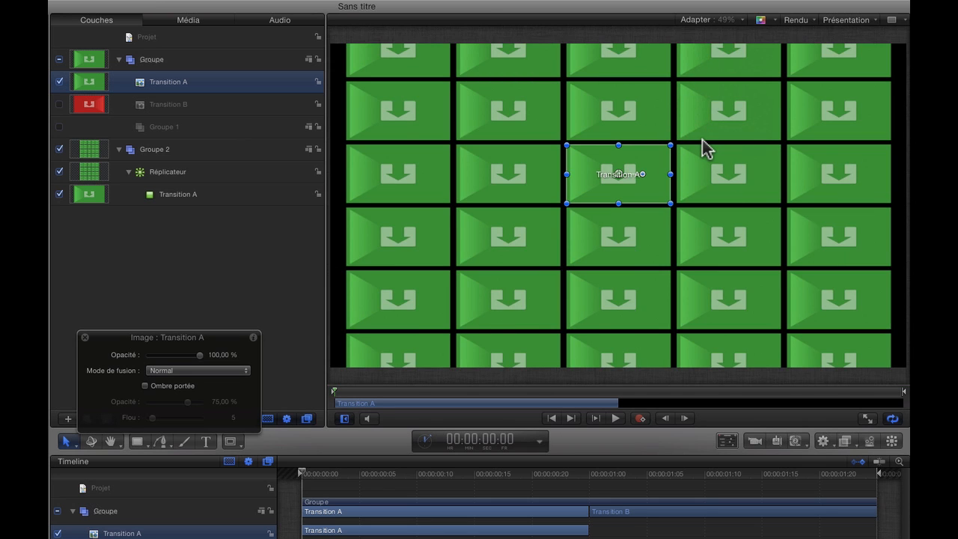
left_click(173, 178)
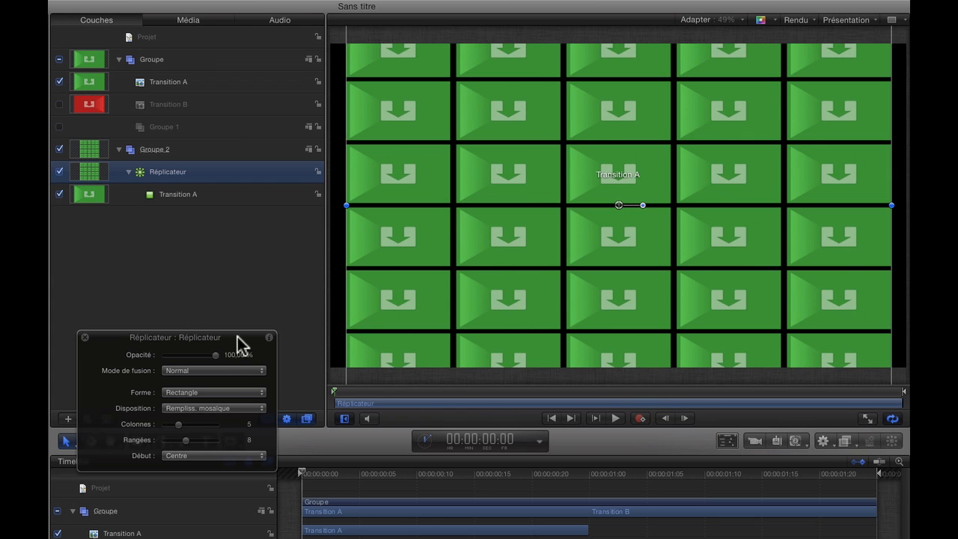
left_click_drag(242, 338, 252, 241)
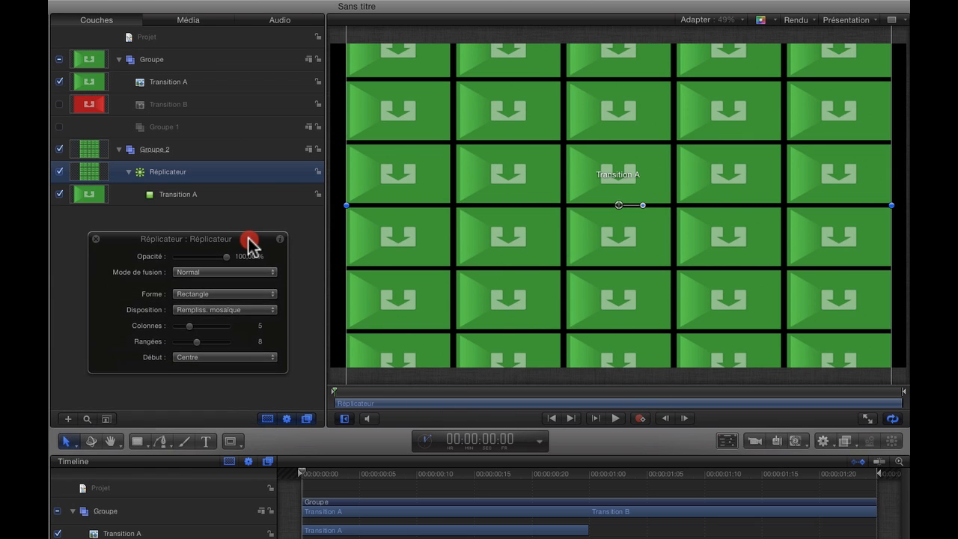
left_click(236, 449)
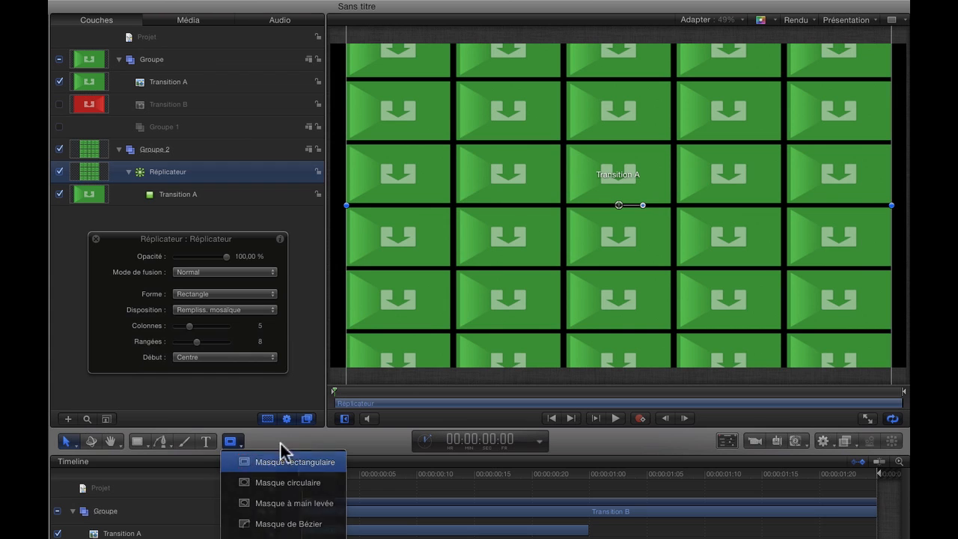
left_click(292, 462)
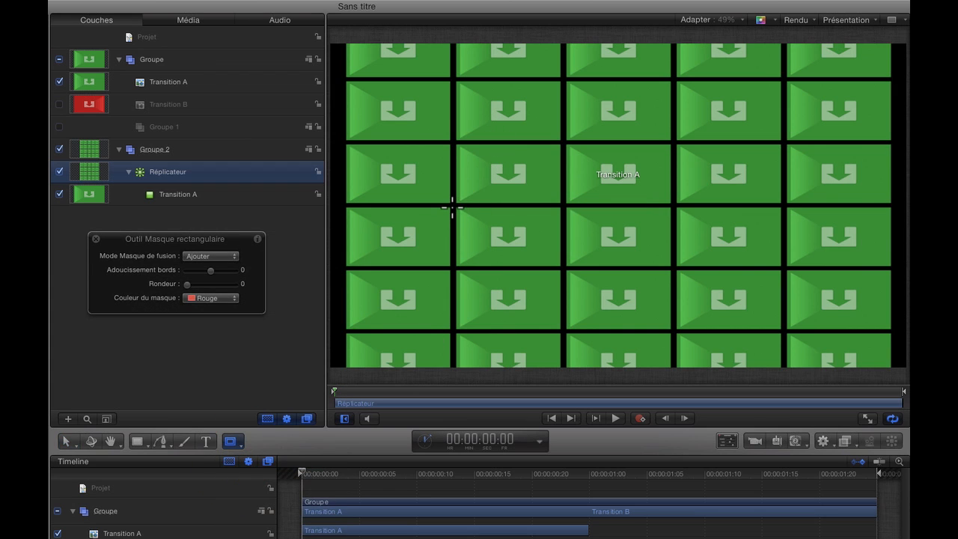
left_click_drag(452, 206, 563, 268)
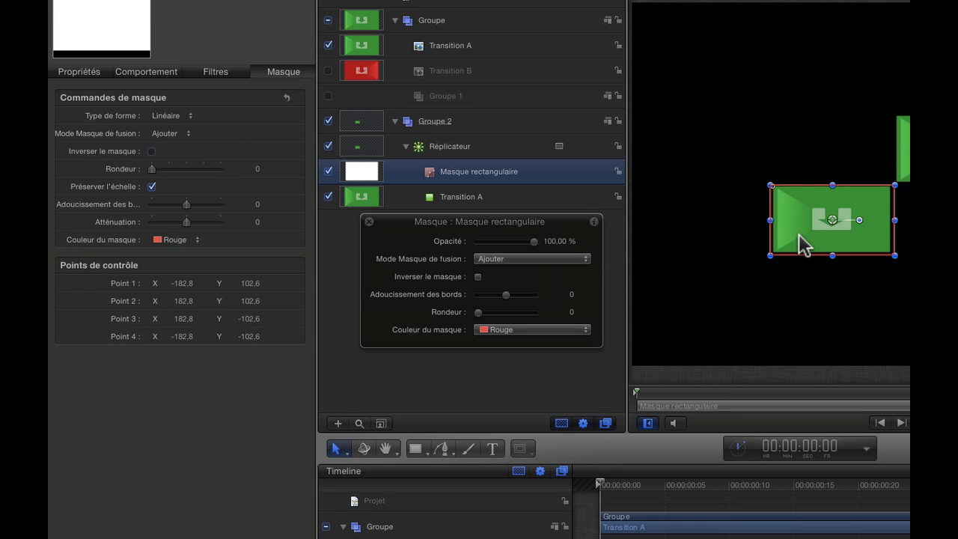
Invert the replicator's rectangular mask so it cuts out only the enclosed tile, and hide the replicator
left_click(493, 171)
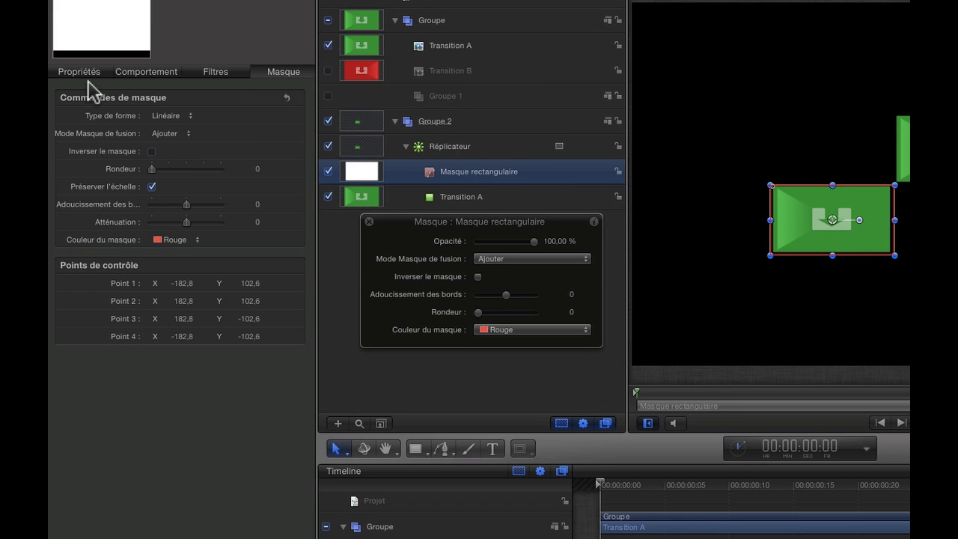
left_click(150, 151)
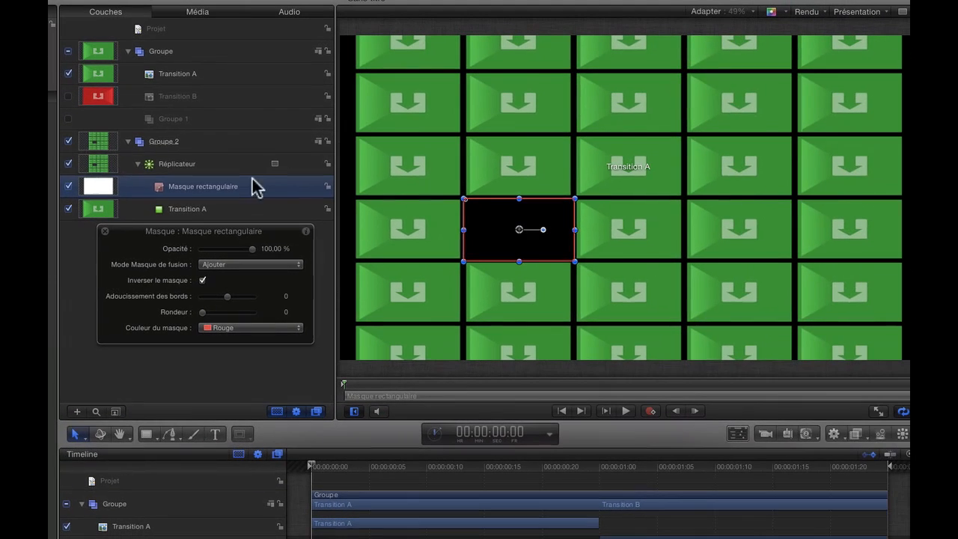
left_click(234, 166)
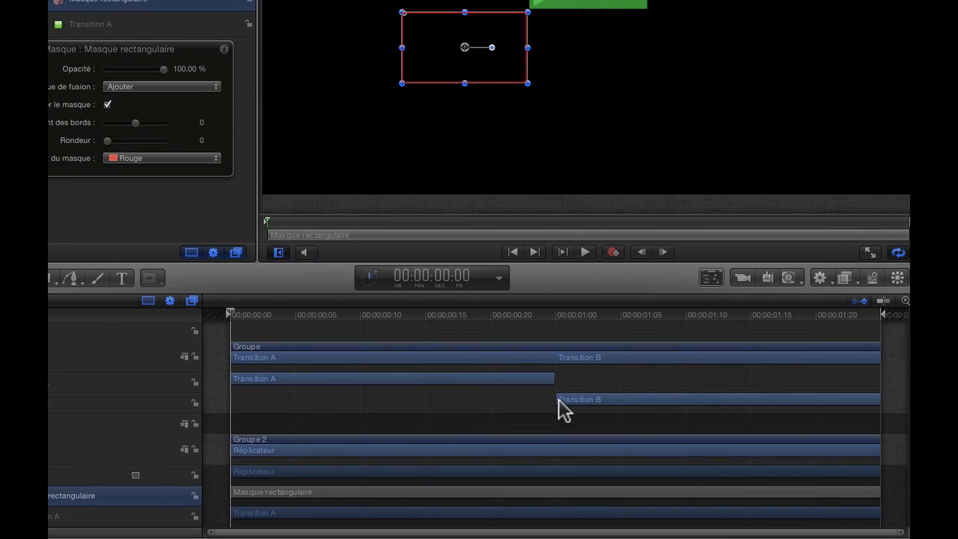
Extend Transition B back to about one frame after the project start and Transition A to about one frame before the end
left_click_drag(553, 398, 240, 386)
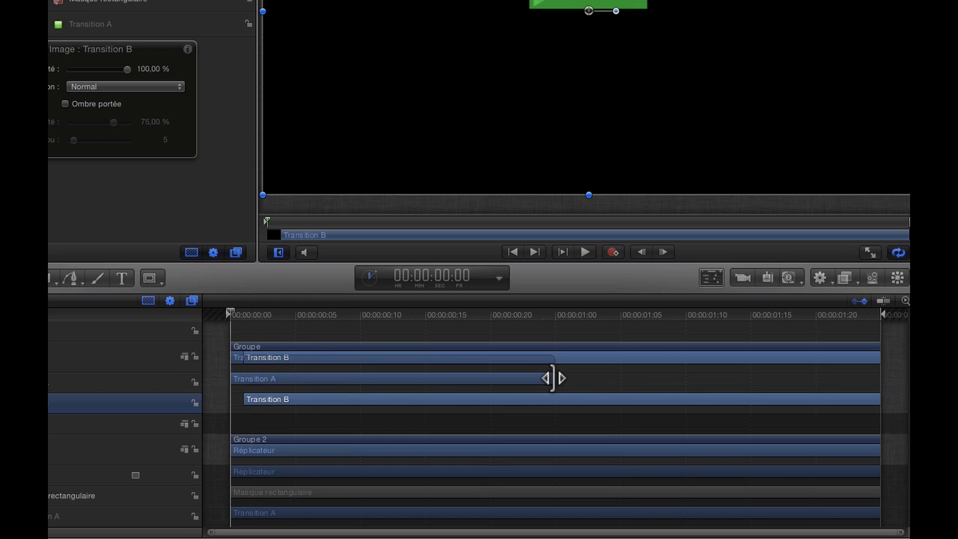
left_click_drag(553, 377, 866, 391)
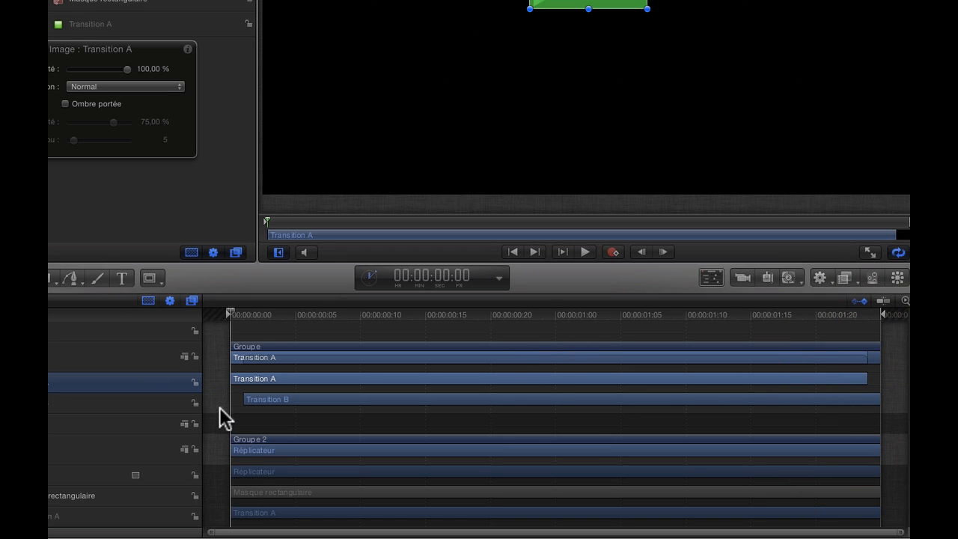
scroll(241, 406, "left", 1)
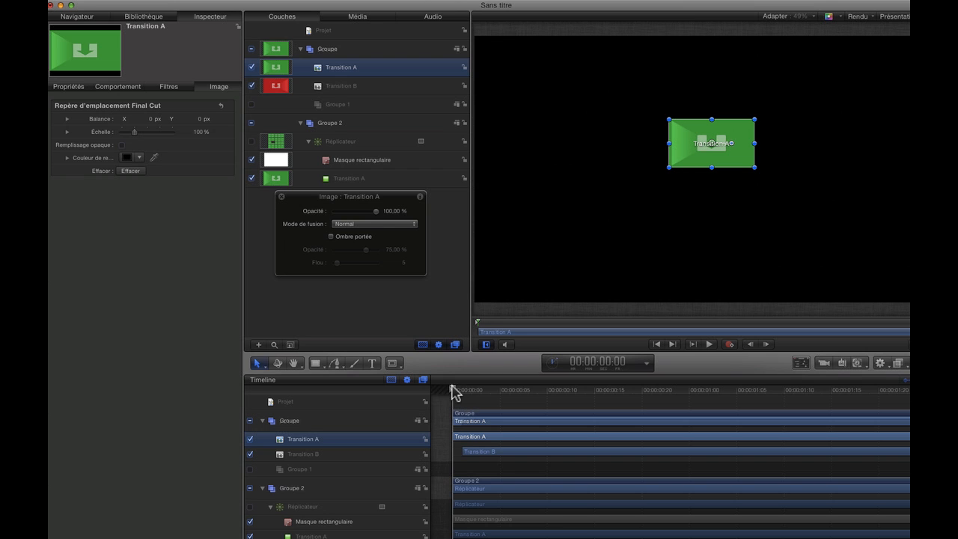
At frame 00:00:00:02, set Transition B's image scale to 18 %
left_click_drag(452, 386, 503, 396)
left_click_drag(493, 402, 470, 404)
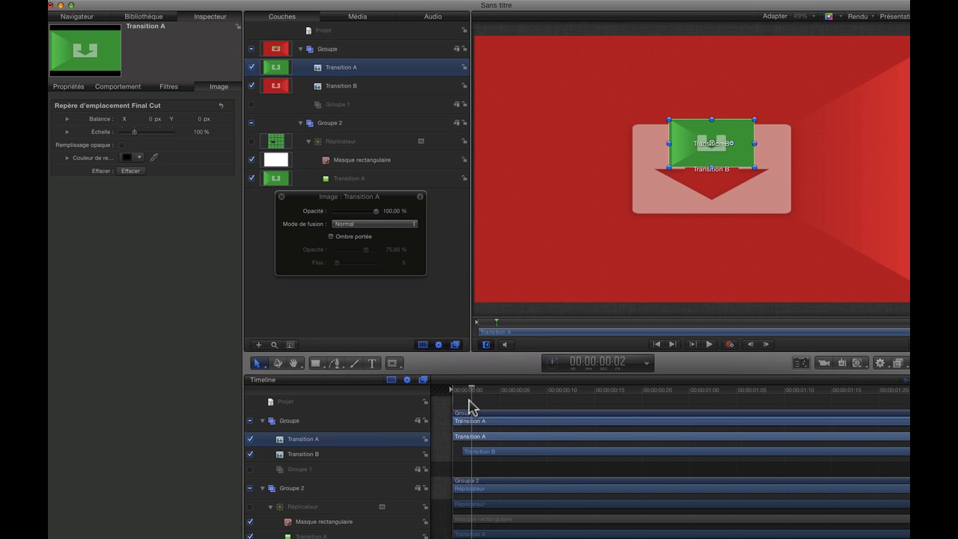
left_click(350, 90)
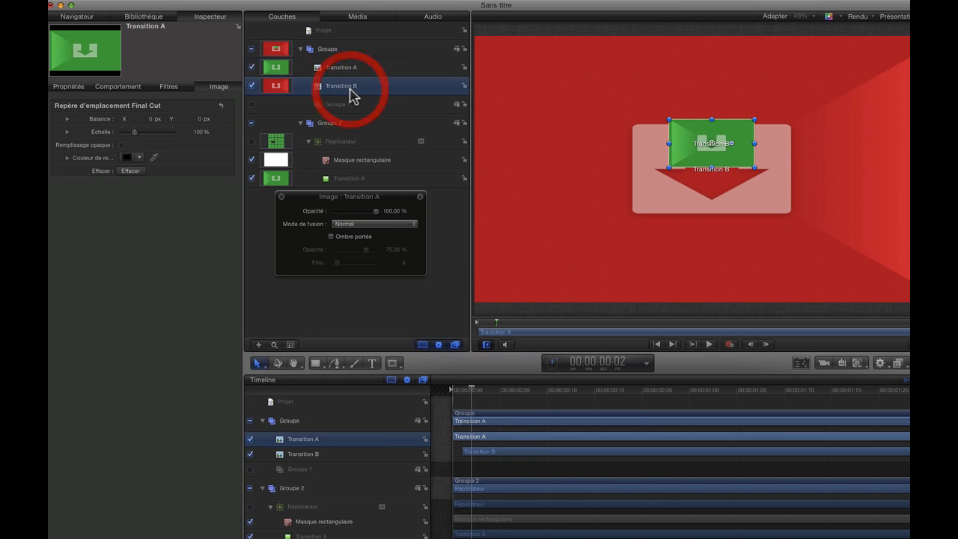
left_click(195, 132)
type("1")
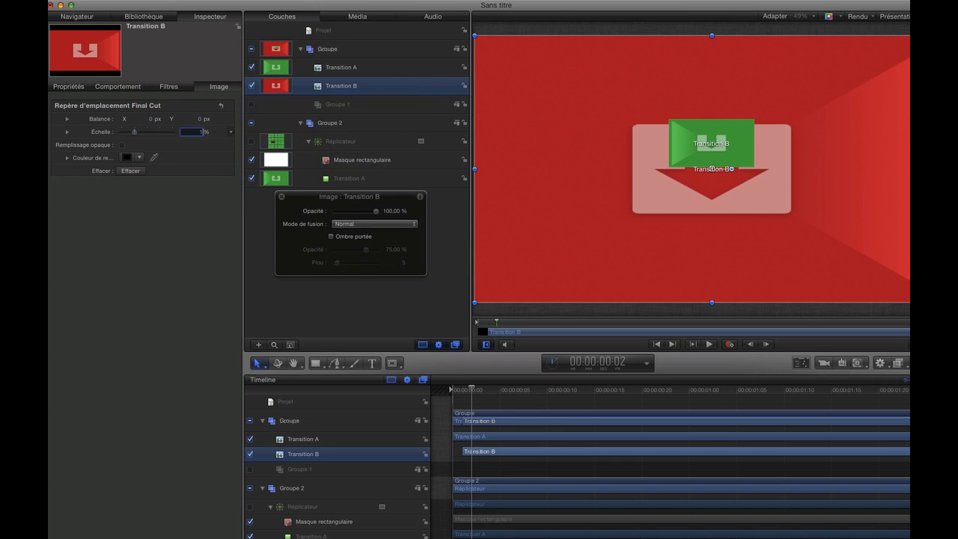
type("8")
key("Return")
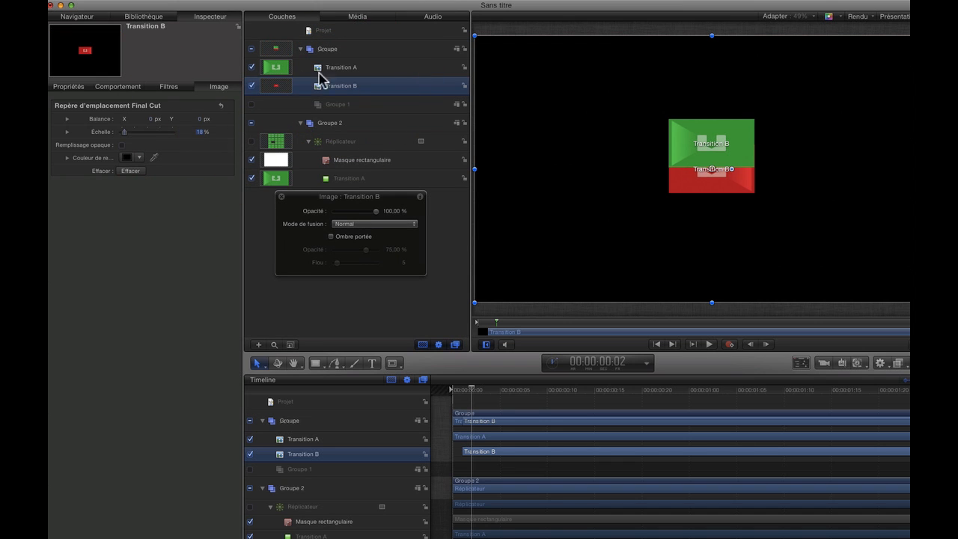
Show the replicator and align Transition B with the masked gap diagonally below Transition A
left_click(251, 142)
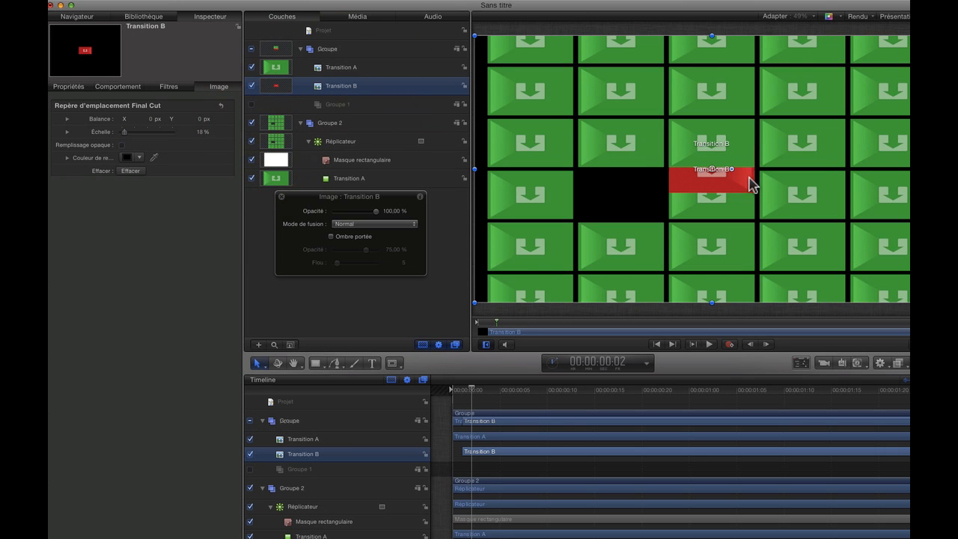
left_click_drag(716, 177, 627, 197)
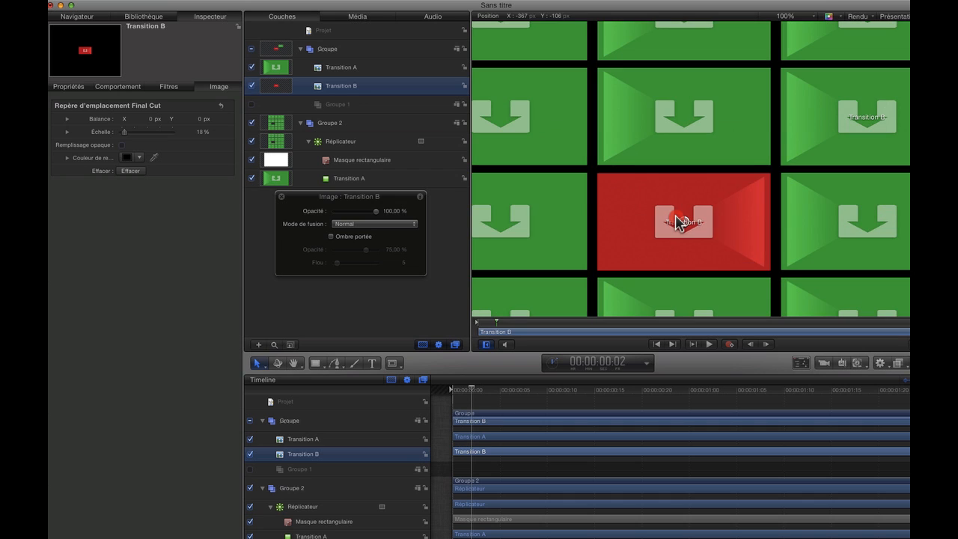
left_click_drag(677, 222, 678, 220)
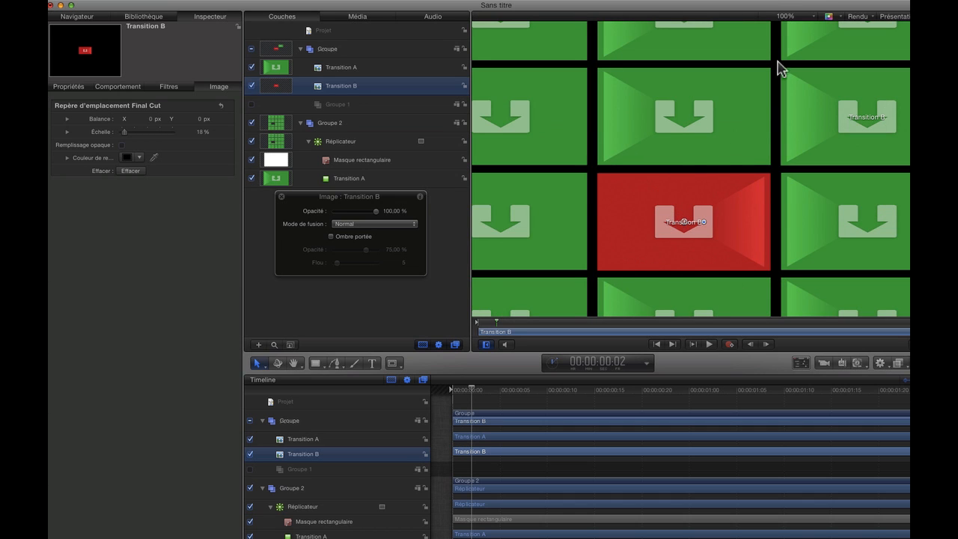
left_click(813, 15)
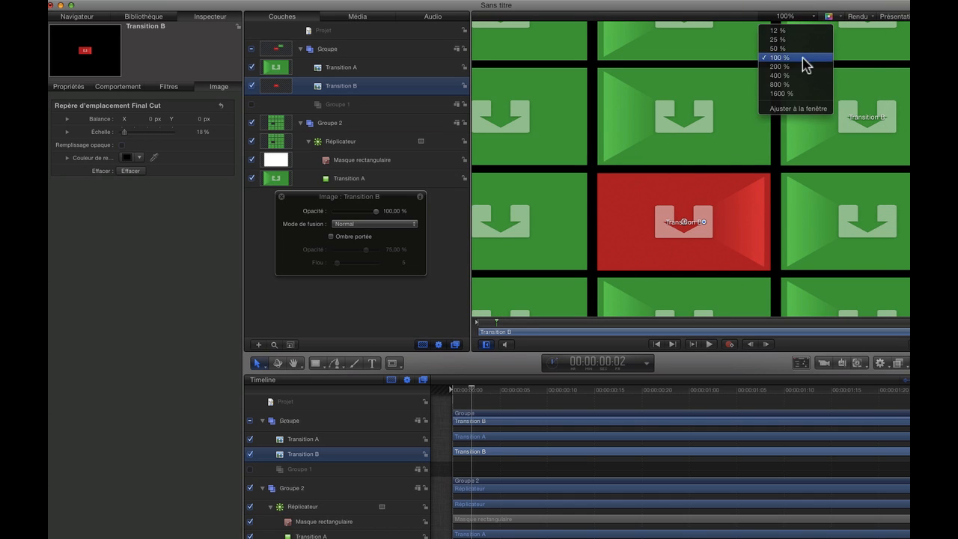
left_click(774, 110)
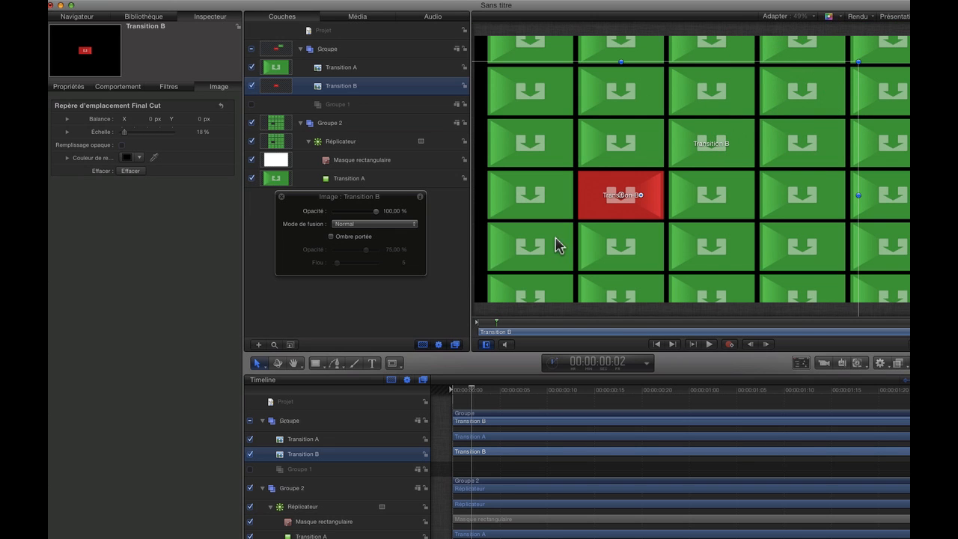
Check the wall composition by toggling Transition B and the replicator off and on
left_click_drag(397, 201, 397, 223)
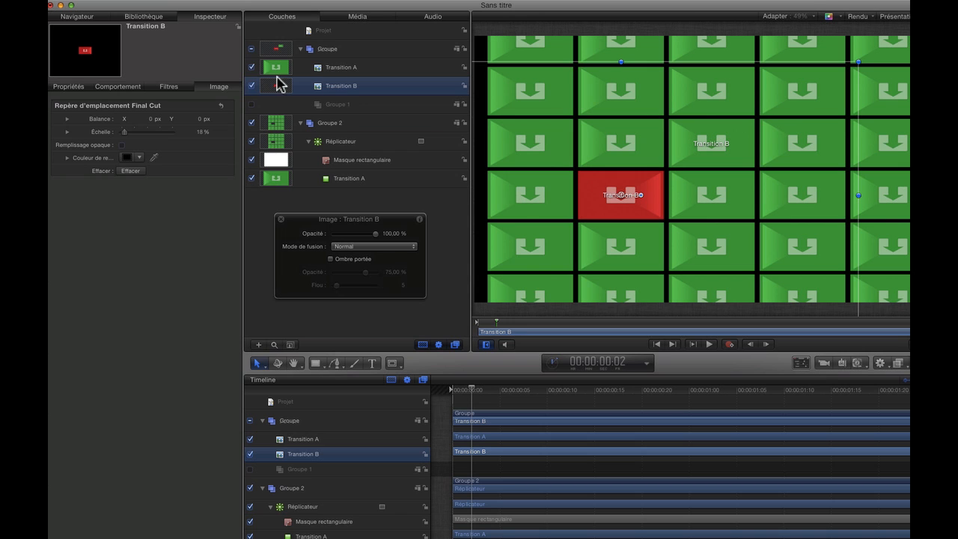
left_click(251, 86)
left_click(251, 84)
left_click(252, 141)
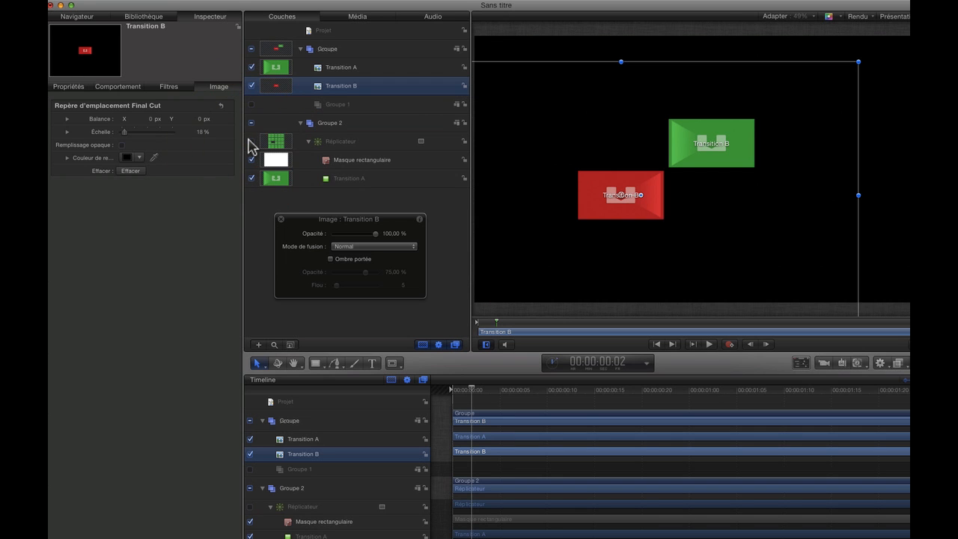
left_click(252, 140)
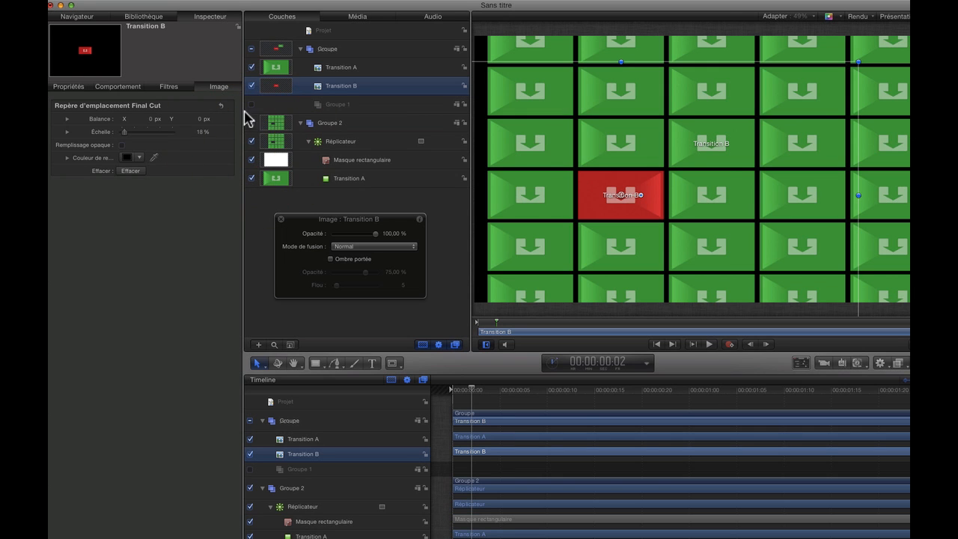
Rename the group holding the Transition A and B images as "imege mur" and the replicator's group as "mur2"
left_click(327, 50)
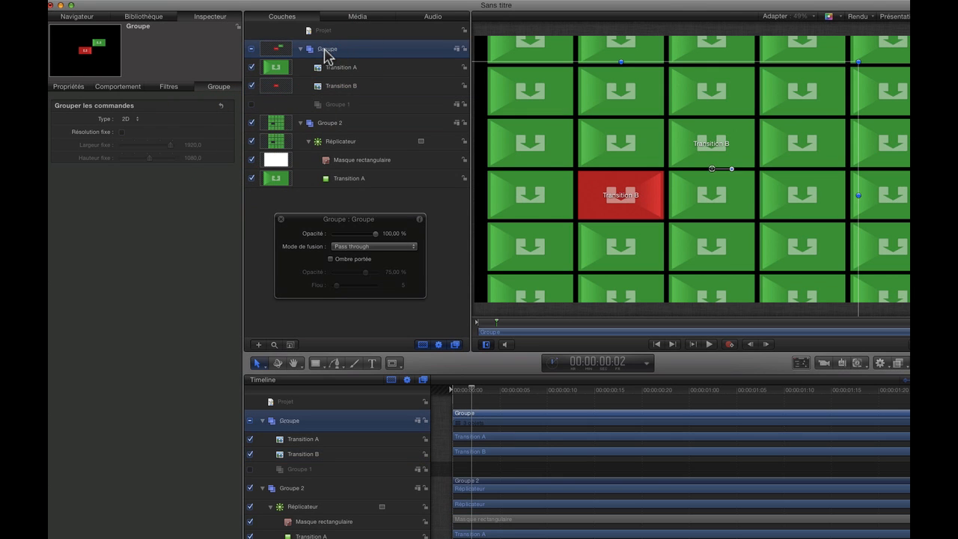
left_click(327, 49)
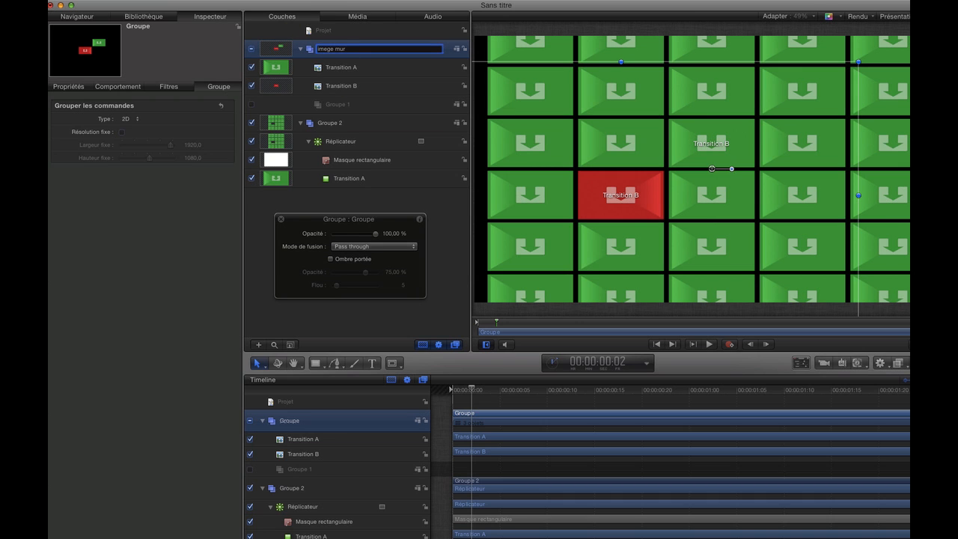
left_click(334, 124)
left_click(336, 123)
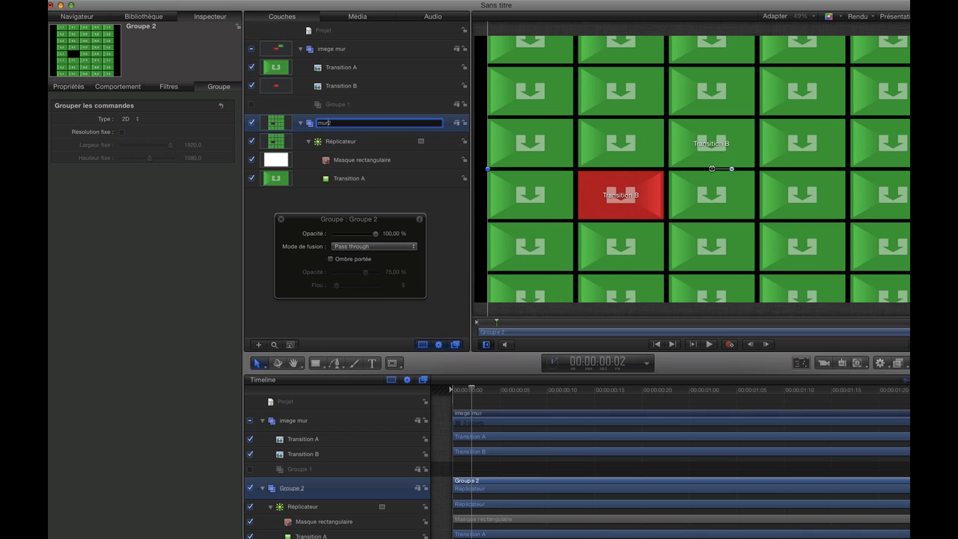
key("Return")
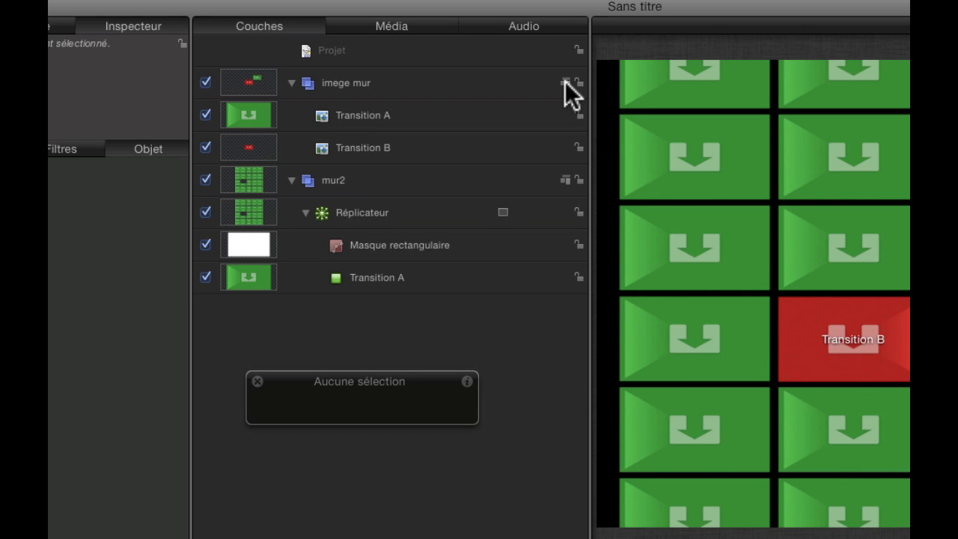
Switch the imege mur and mur2 groups to 3D and add a camera to the scene
left_click(564, 82)
left_click(565, 180)
left_click(550, 225)
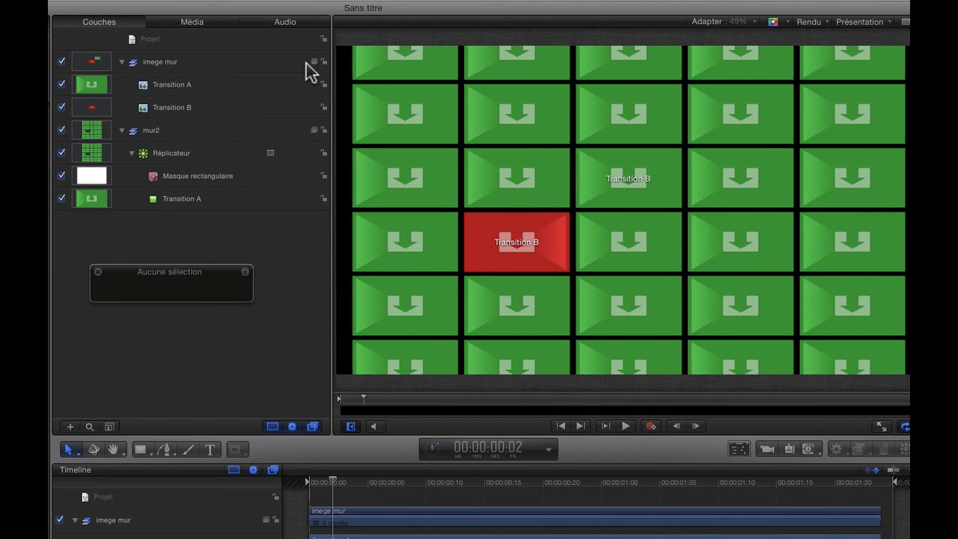
left_click(284, 39)
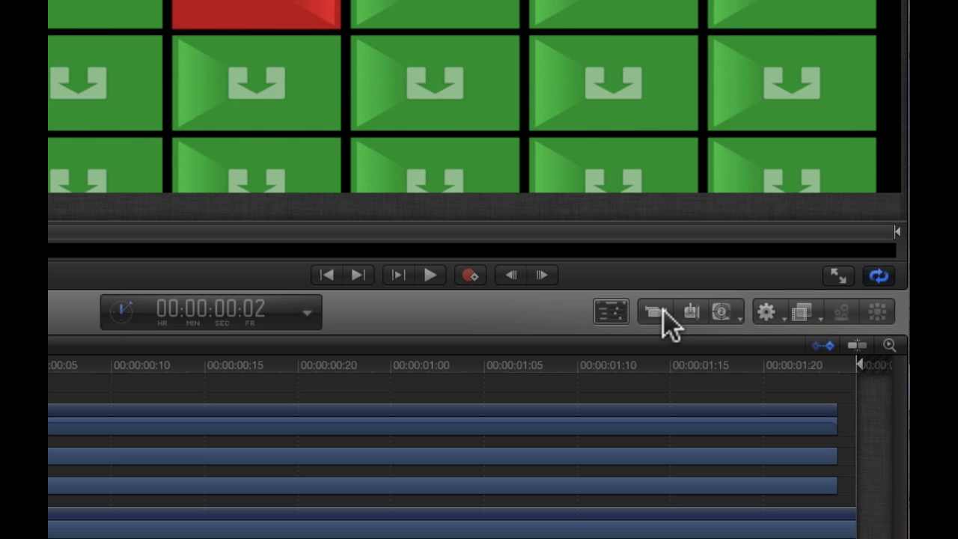
left_click(654, 313)
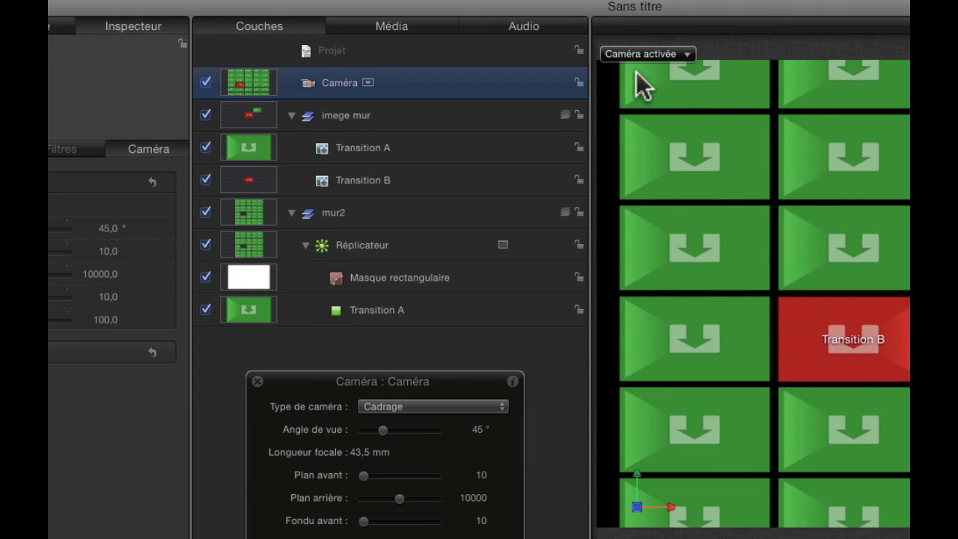
left_click(521, 86)
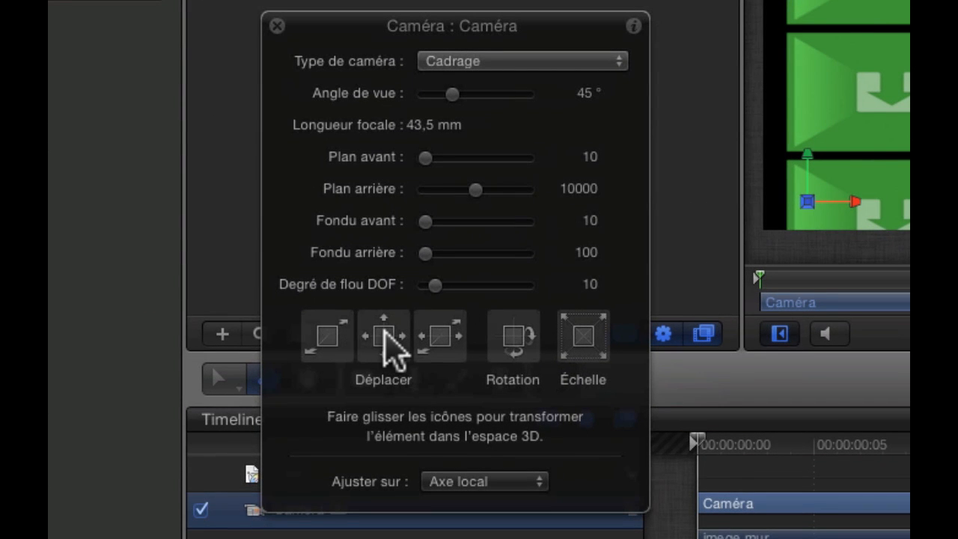
Move the camera sideways, vertically and in depth until the Transition A image alone fills the frame
left_click(384, 341)
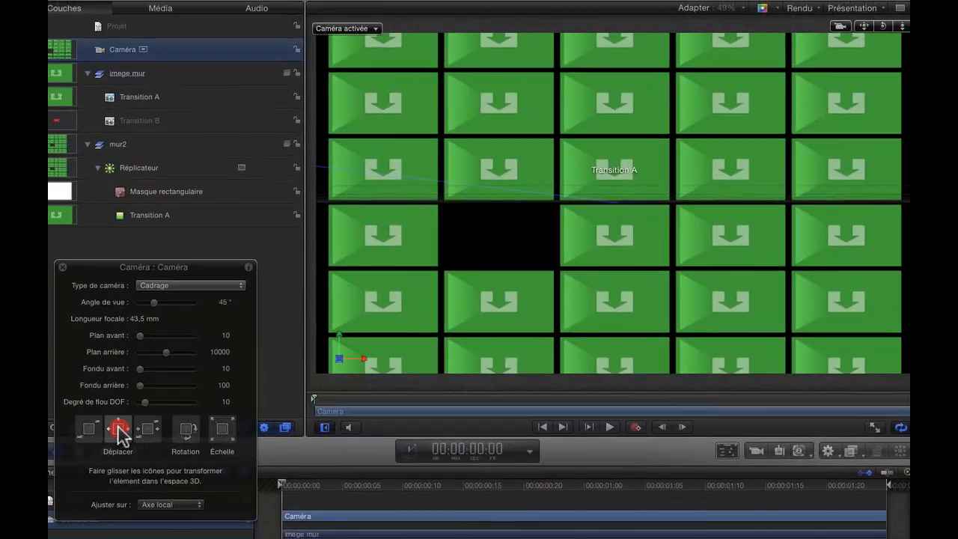
left_click_drag(120, 434, 147, 323)
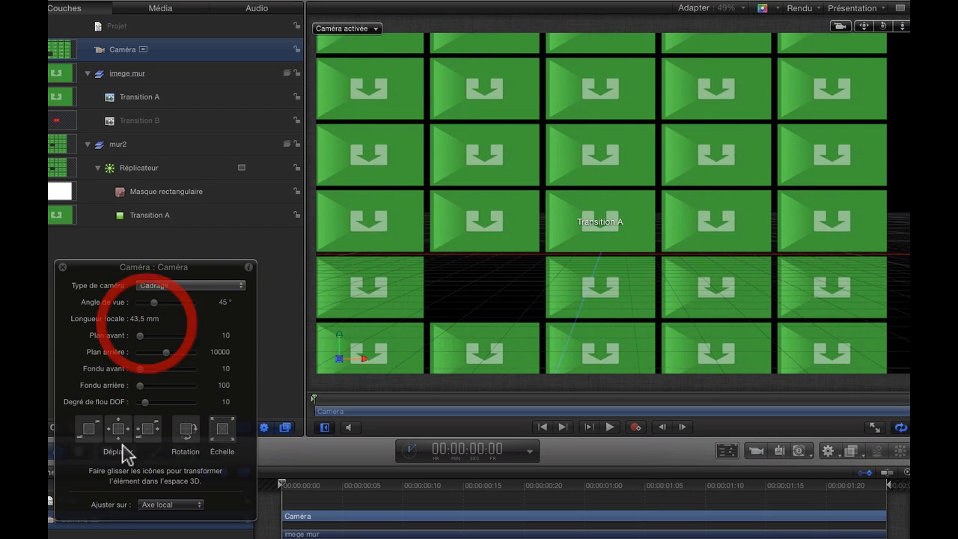
left_click_drag(87, 426, 312, 252)
left_click_drag(86, 428, 207, 367)
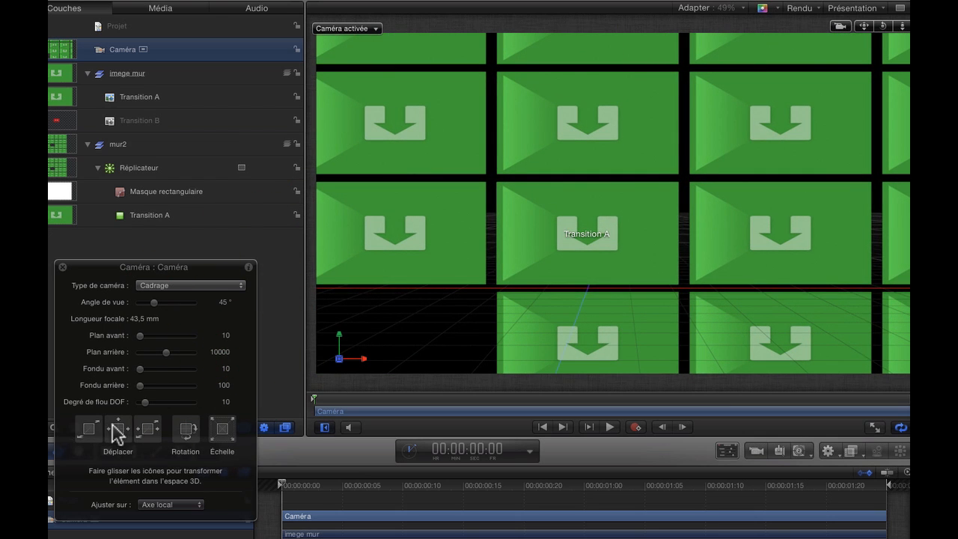
left_click_drag(112, 434, 192, 363)
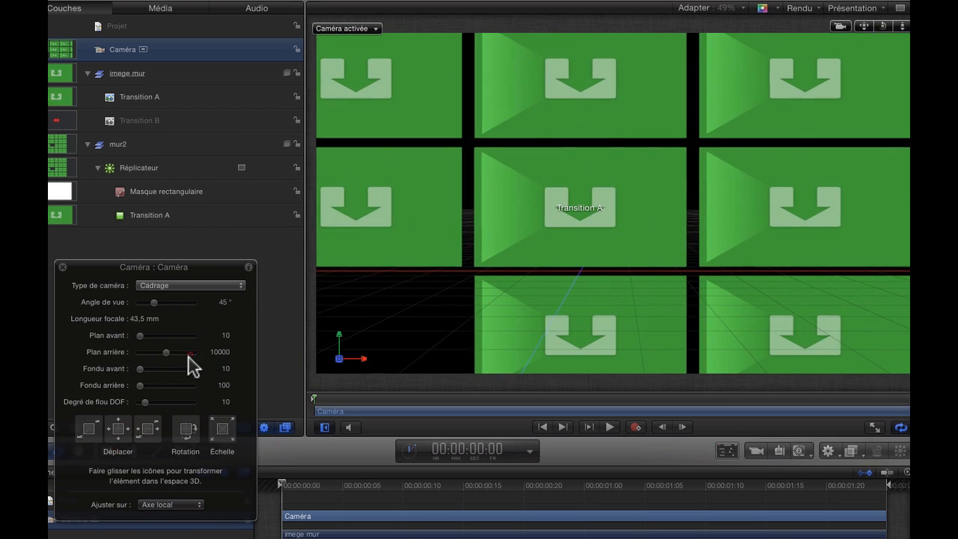
left_click_drag(90, 427, 157, 408)
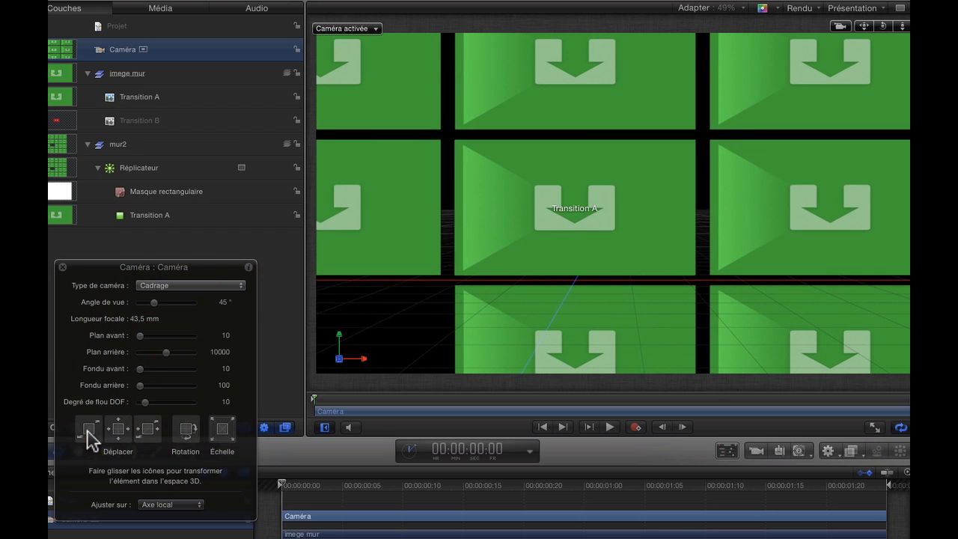
left_click_drag(87, 430, 141, 400)
left_click_drag(116, 431, 165, 410)
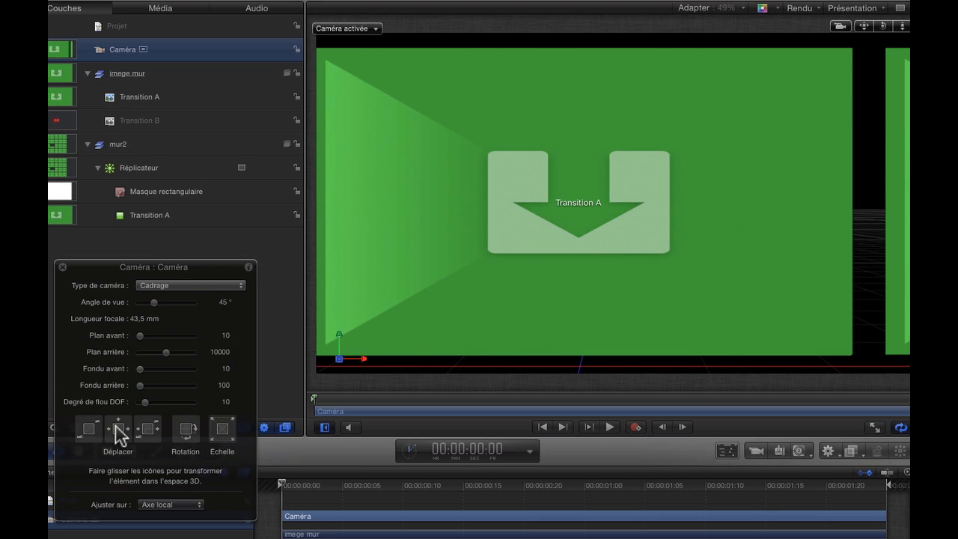
left_click_drag(118, 436, 142, 422)
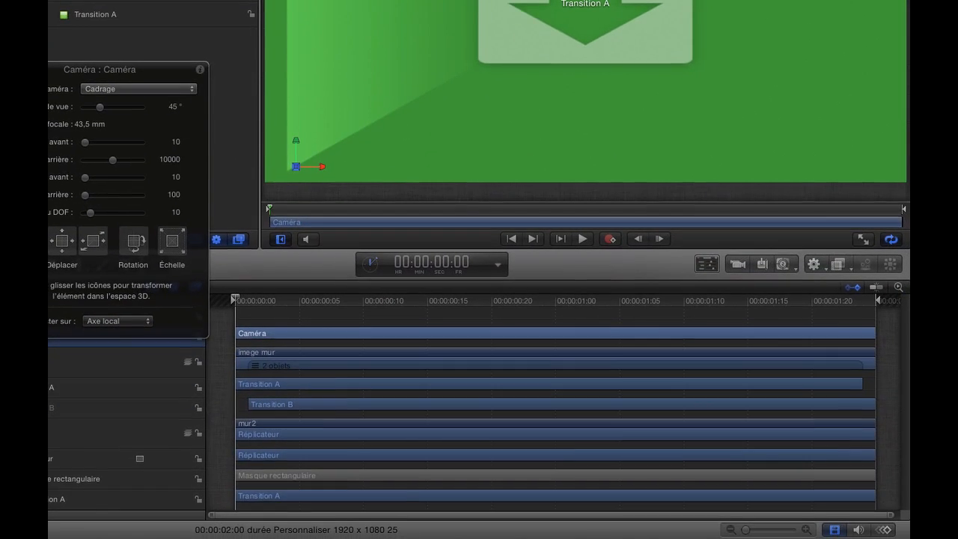
Apply a Zoom avant/arrière behavior to the camera, shortened to about 18 frames, and place the playhead at its end, 00:00:00:18
left_click(822, 264)
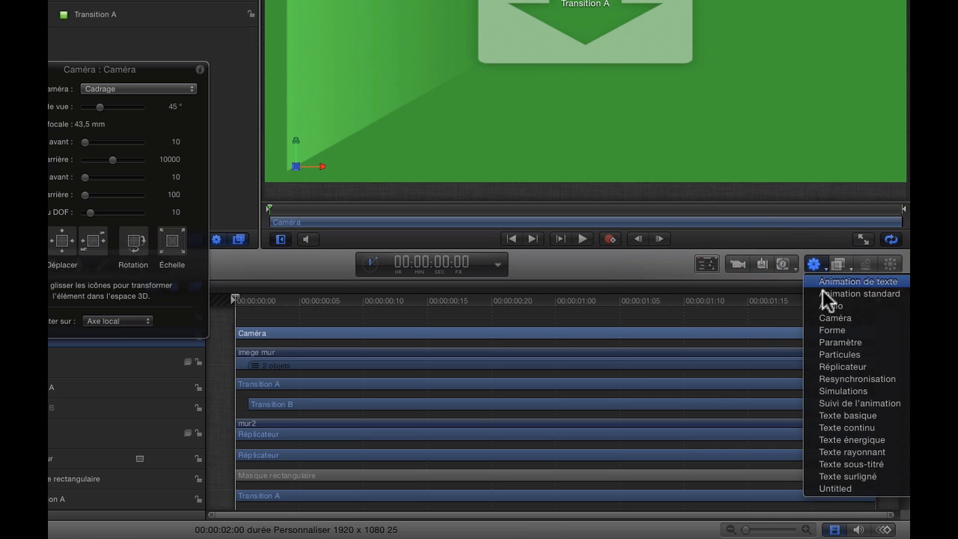
mouse_move(825, 314)
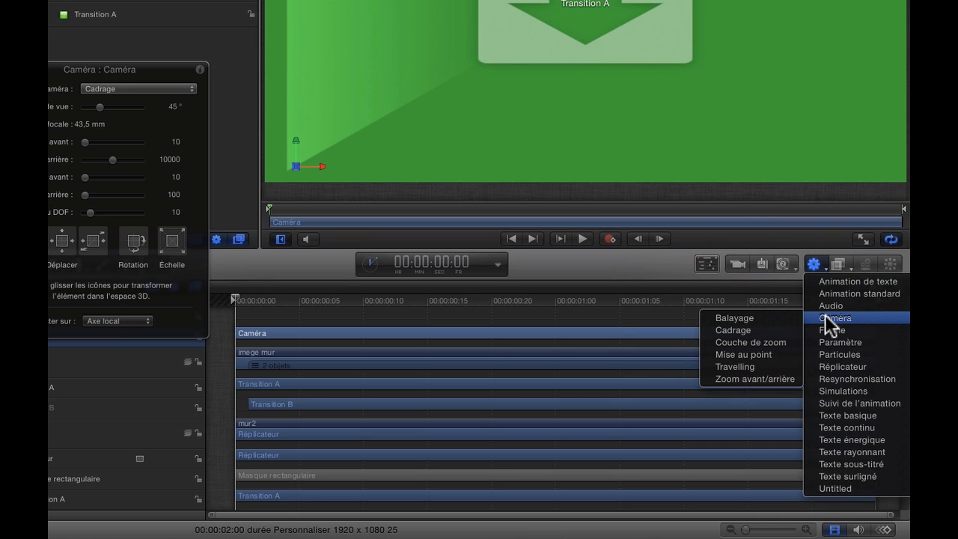
left_click(780, 376)
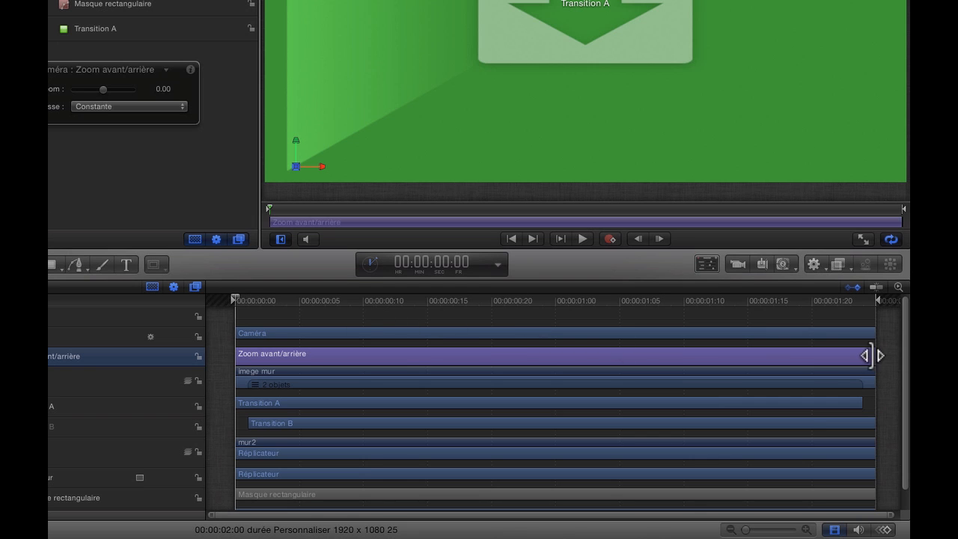
left_click_drag(874, 351, 459, 343)
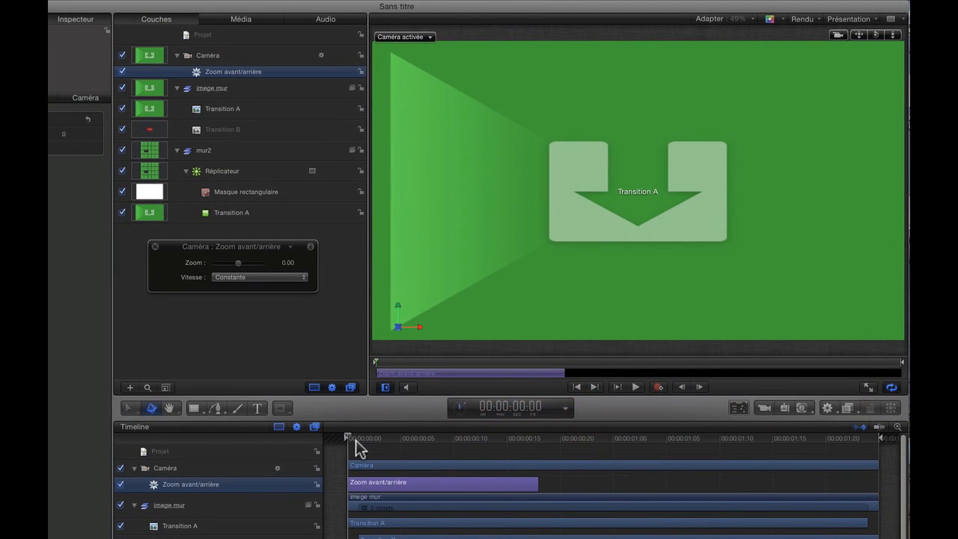
left_click_drag(352, 440, 528, 455)
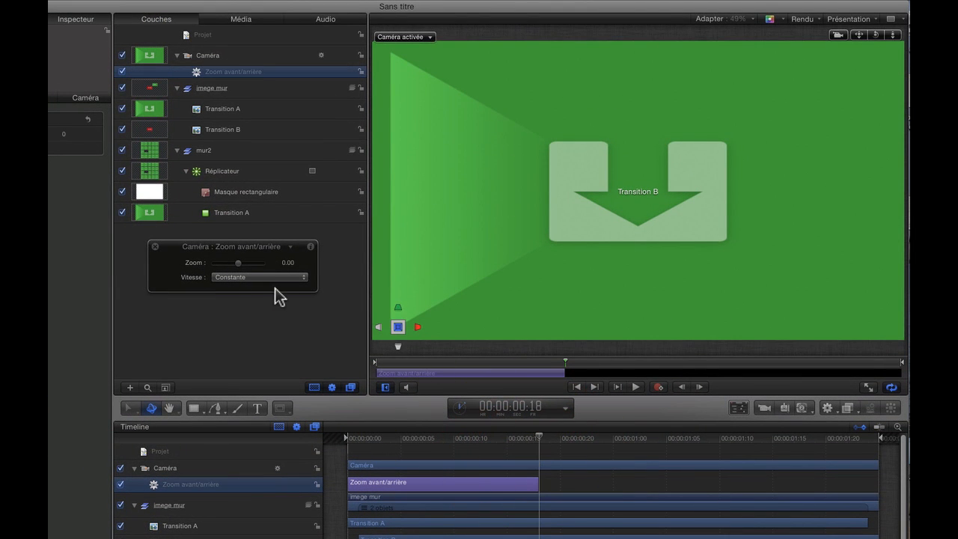
Set the Zoom avant/arrière amount to -0,59 and add a Balayage behavior to the camera, shortened to about 24 frames
left_click_drag(238, 260, 225, 266)
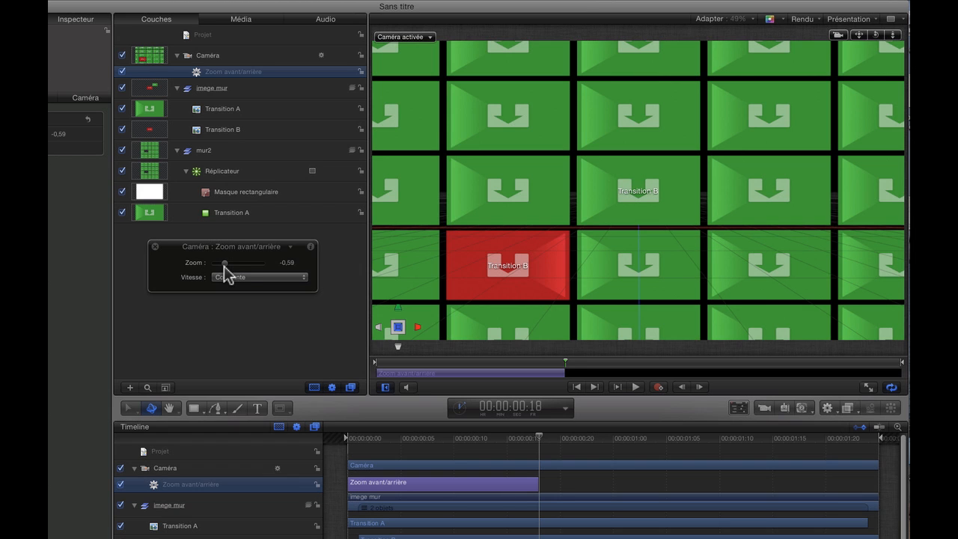
left_click(334, 57)
left_click(836, 410)
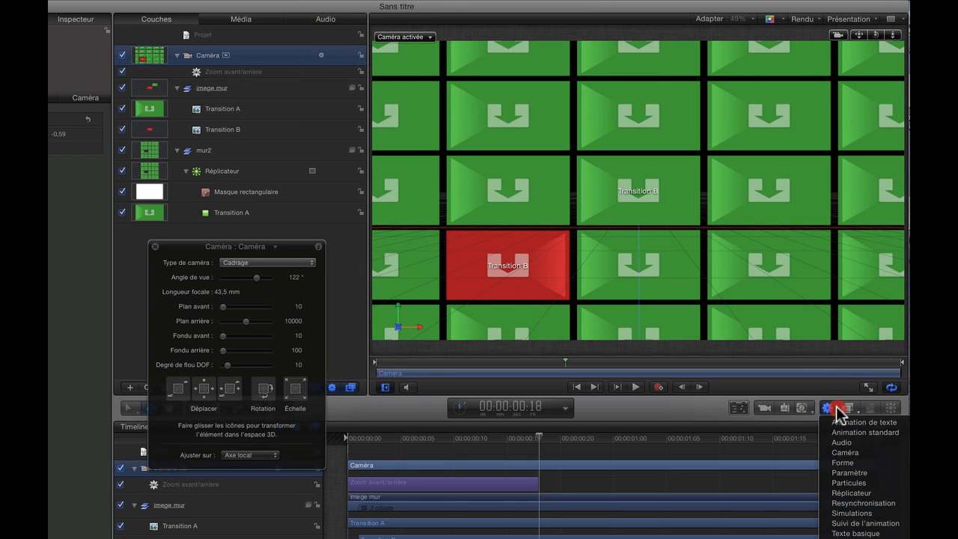
mouse_move(843, 454)
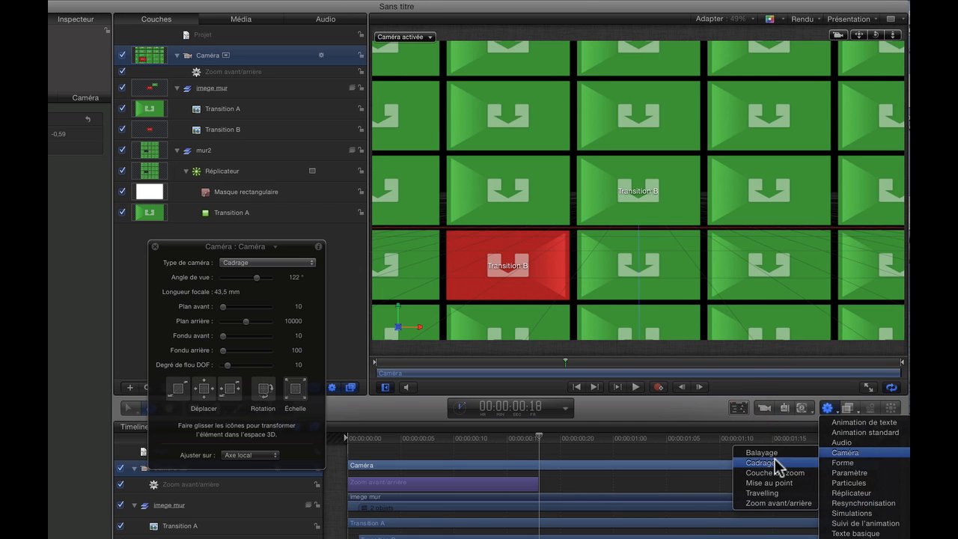
left_click(763, 452)
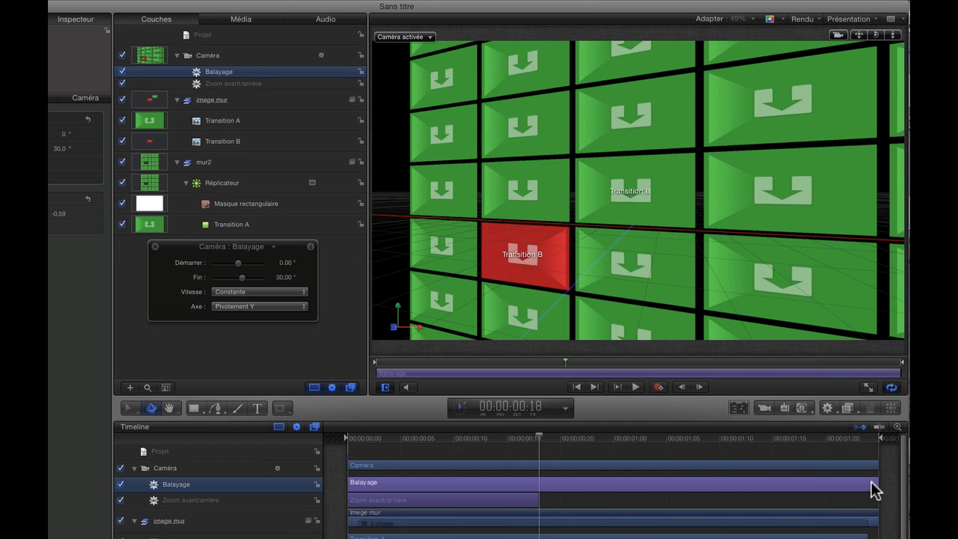
left_click_drag(876, 483, 599, 480)
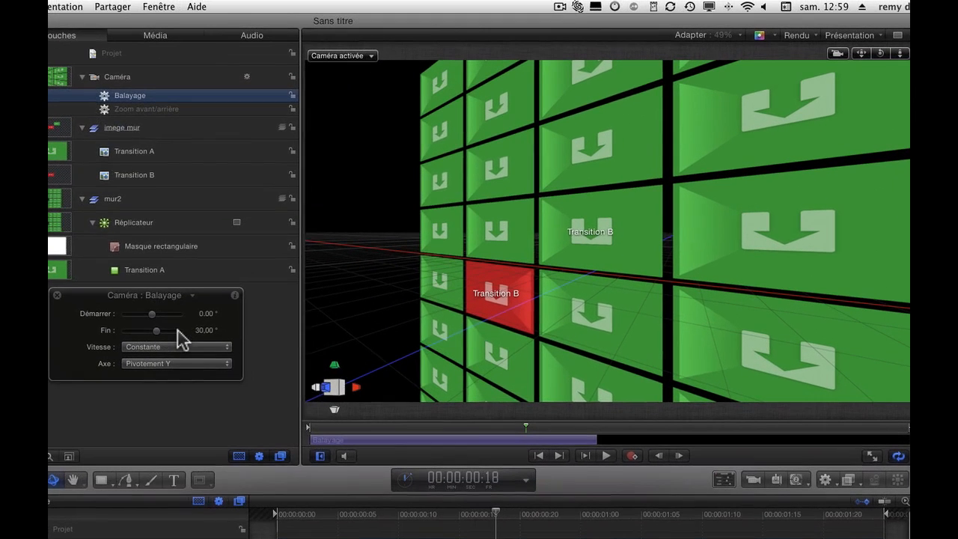
Set the Balayage end angle to 2,65° and its speed to Atténuation en entrée/sortie, and play the animation from the start
left_click_drag(155, 335, 154, 336)
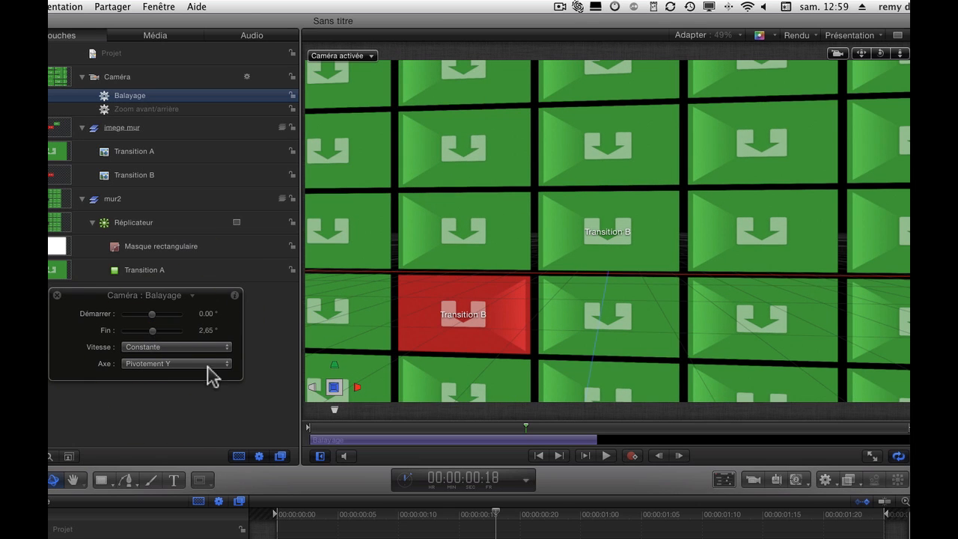
left_click(228, 349)
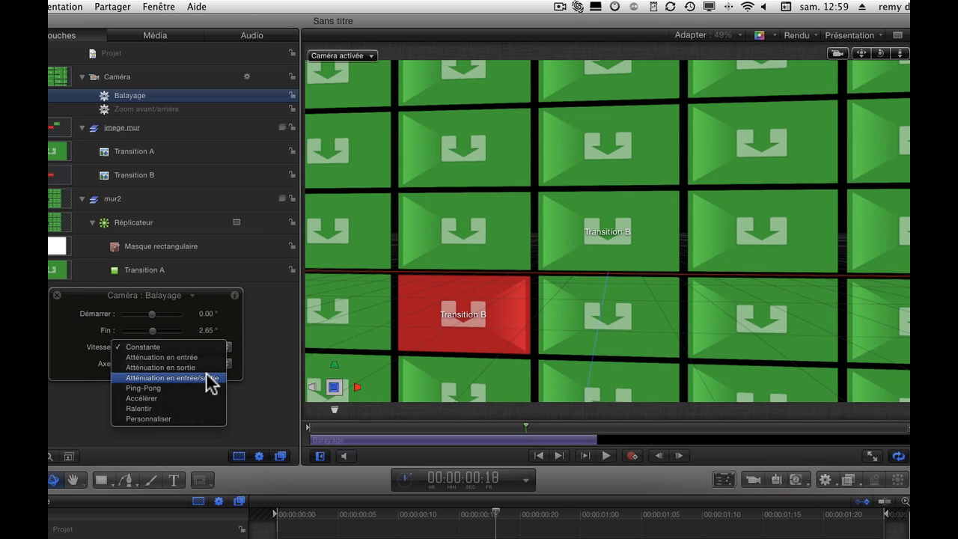
left_click(207, 378)
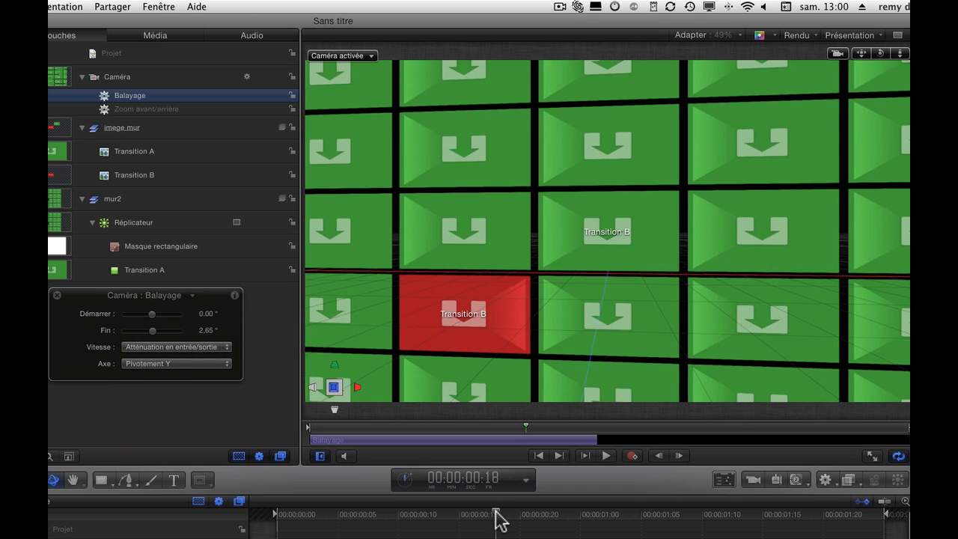
left_click(243, 534)
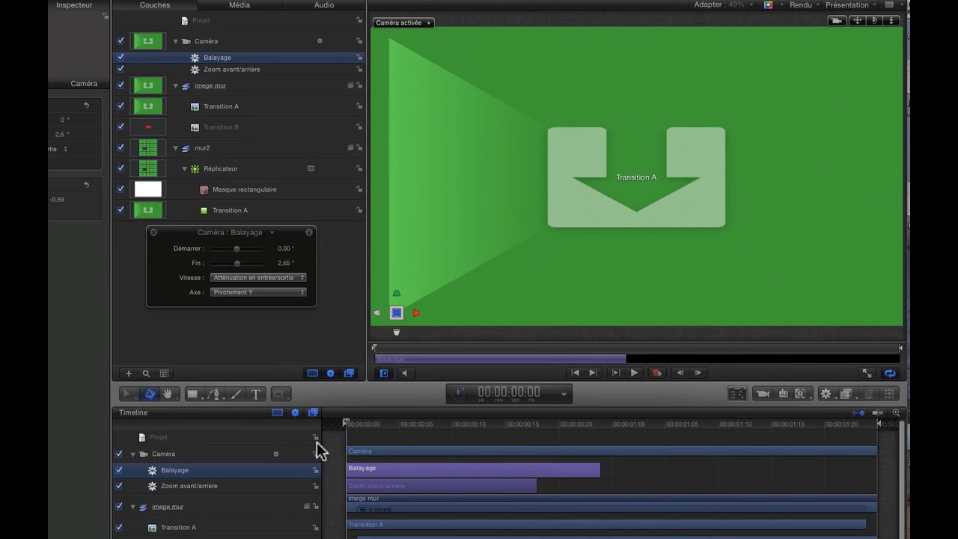
key("space")
Set the Zoom avant/arrière behavior's speed to Atténuation en entrée/sortie and preview the camera move from the start
left_click(437, 485)
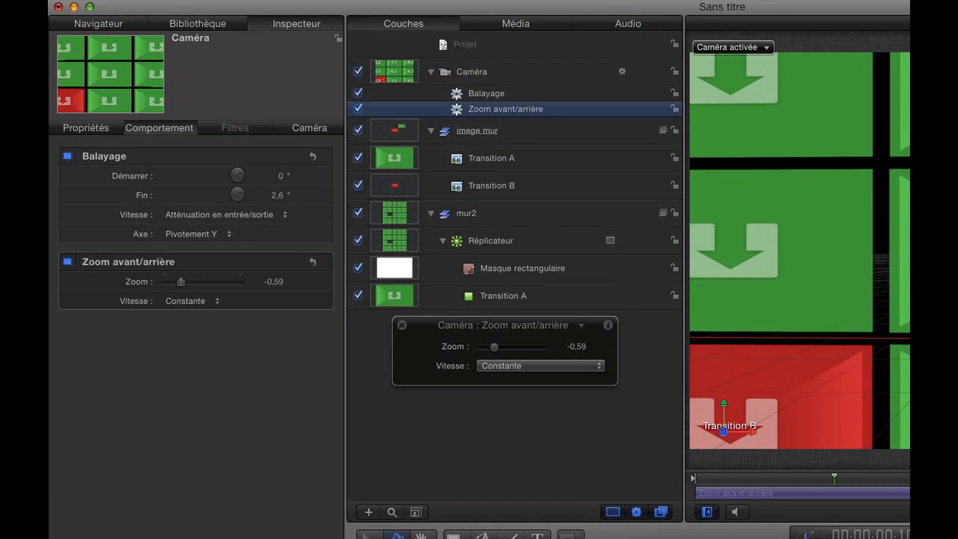
left_click(209, 301)
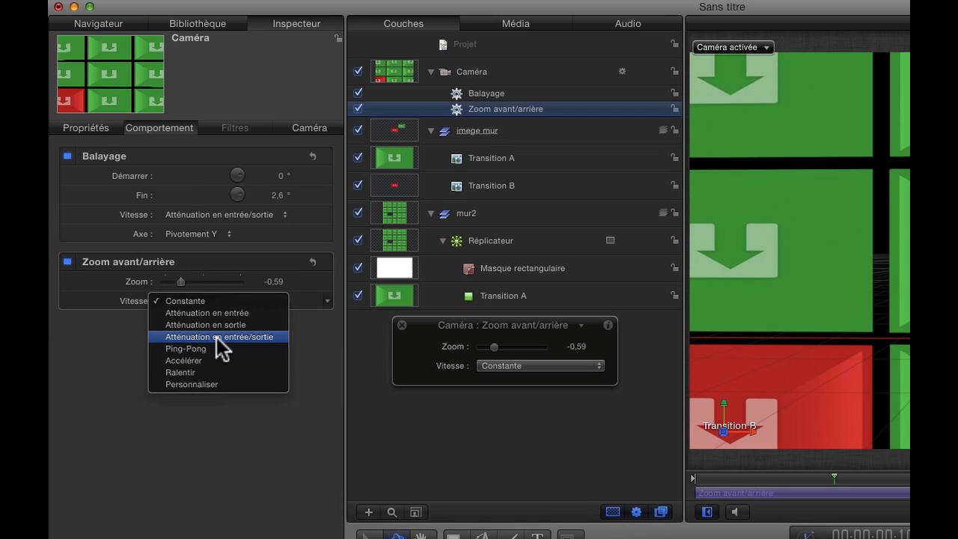
left_click(216, 336)
left_click_drag(478, 479, 306, 464)
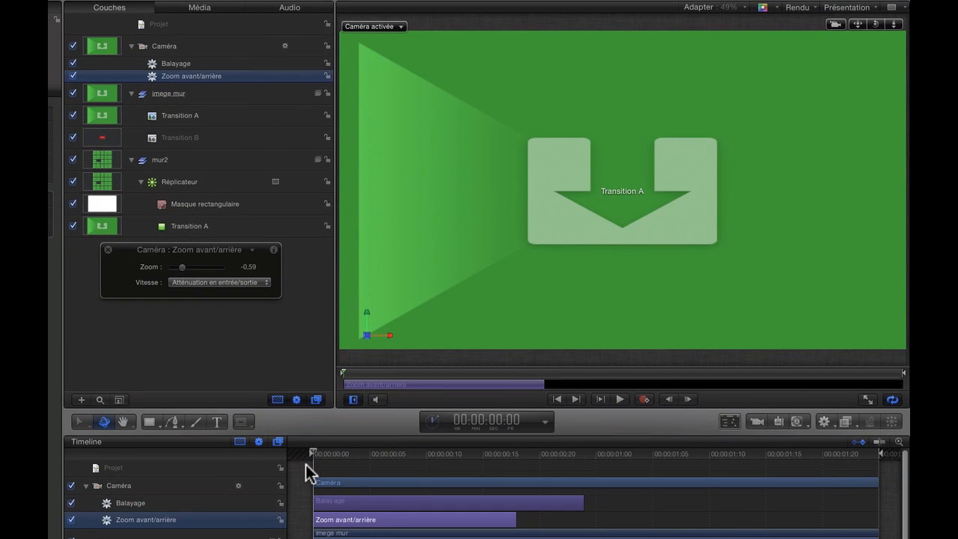
key("space")
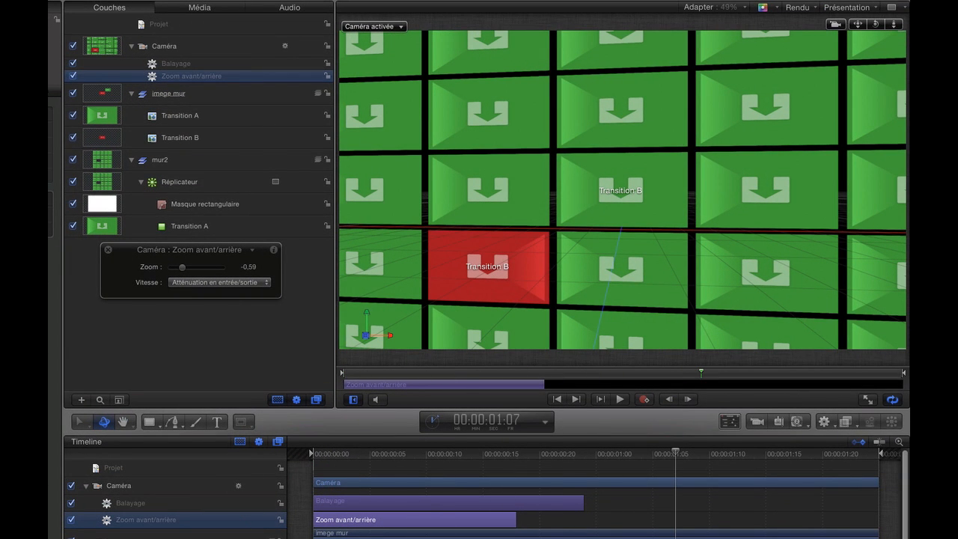
Add a Cadrage behavior to the camera and trim its start to 00:00:01:00
left_click_drag(677, 452, 594, 491)
left_click(189, 47)
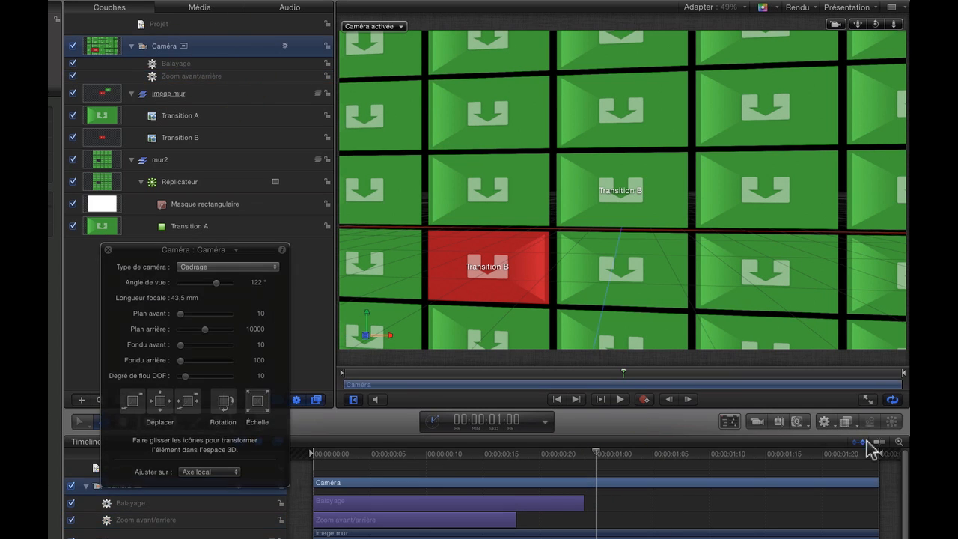
left_click(826, 424)
mouse_move(844, 471)
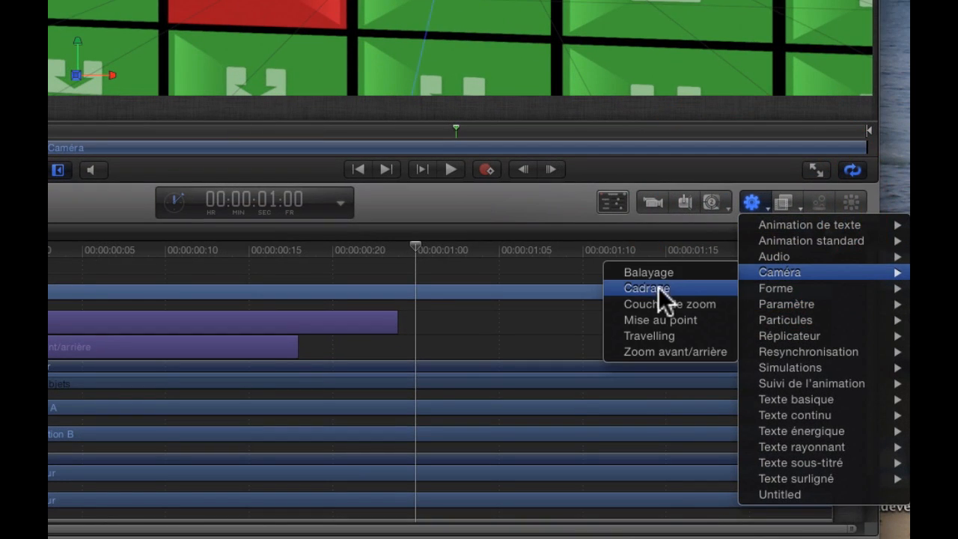
left_click(657, 286)
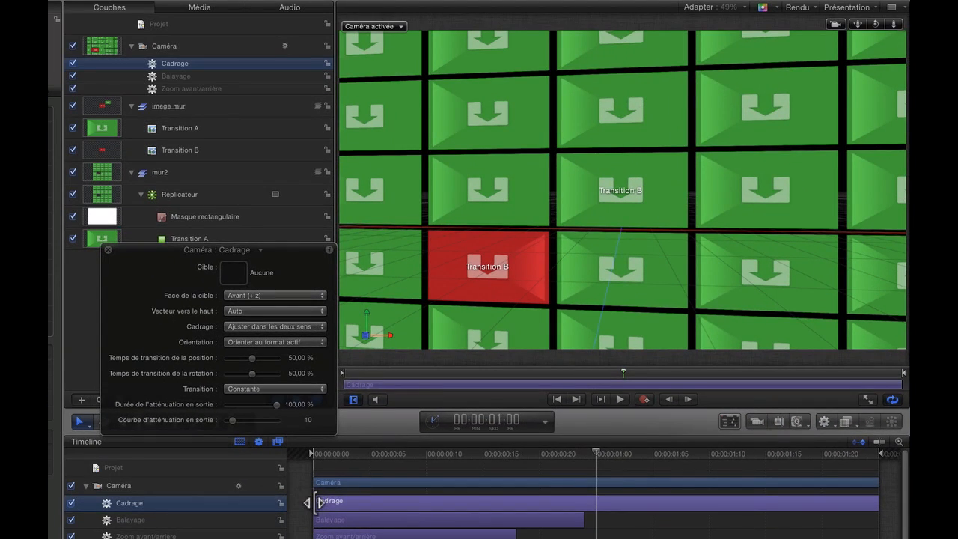
left_click_drag(314, 501, 595, 500)
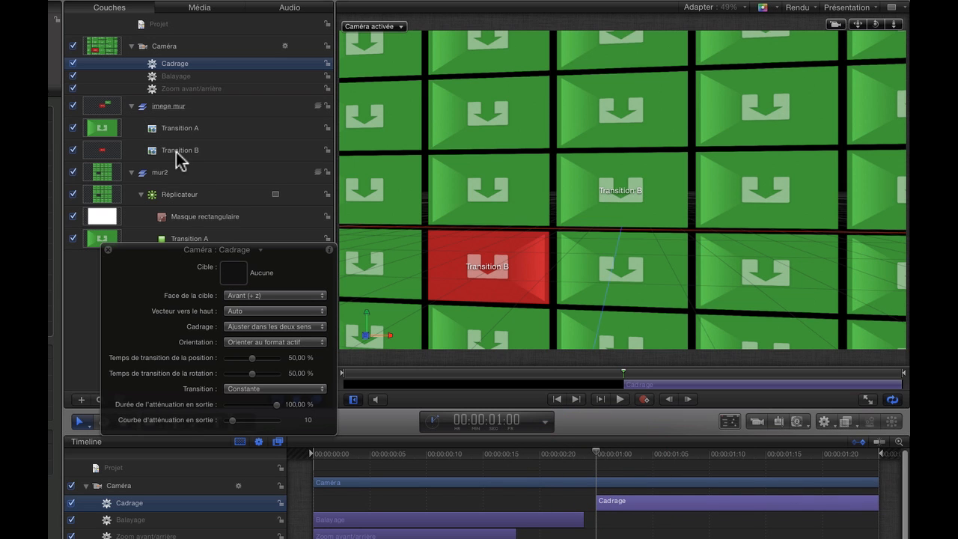
Target the Cadrage behavior at Transition B, with Ajustement personnalisé framing and an Atténuation en entrée/sortie transition
left_click_drag(180, 153, 233, 278)
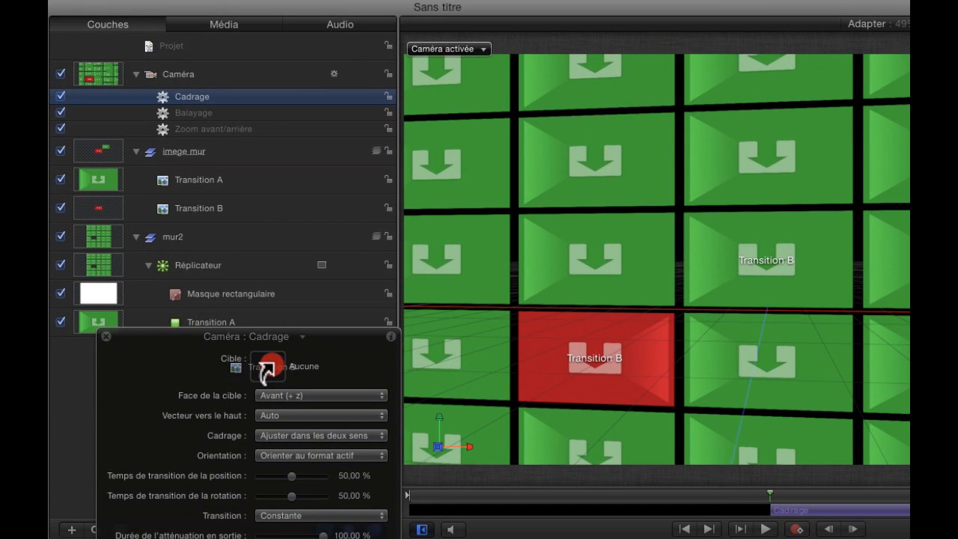
left_click_drag(264, 368, 267, 370)
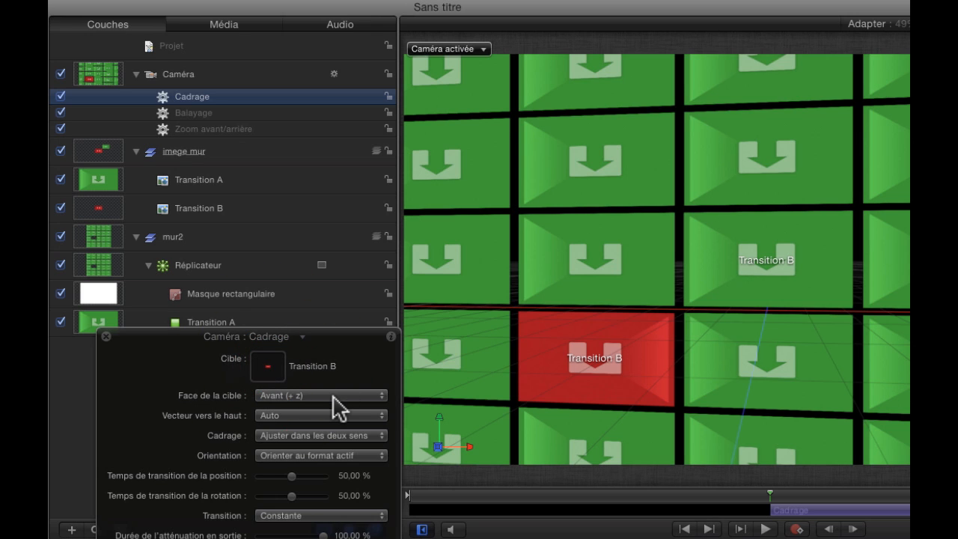
left_click(381, 446)
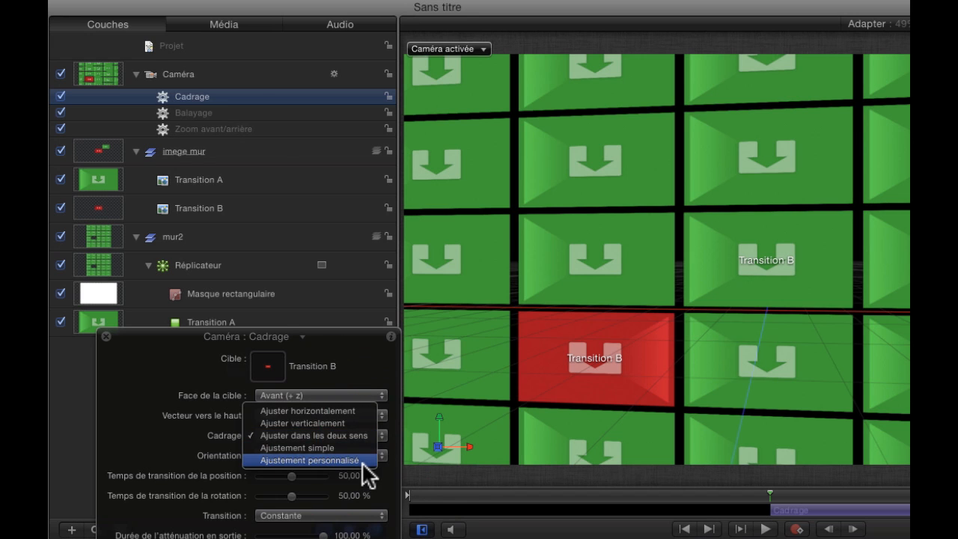
left_click(361, 473)
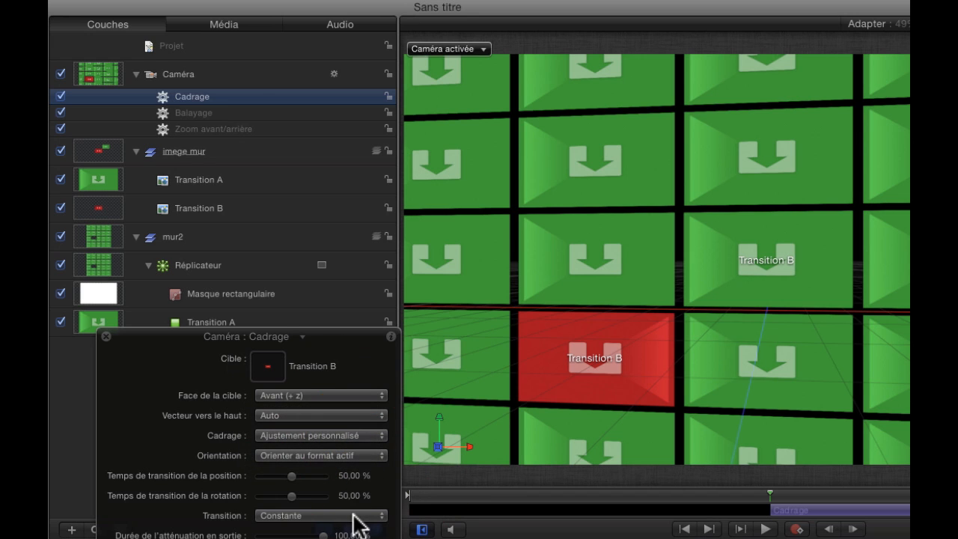
left_click(383, 515)
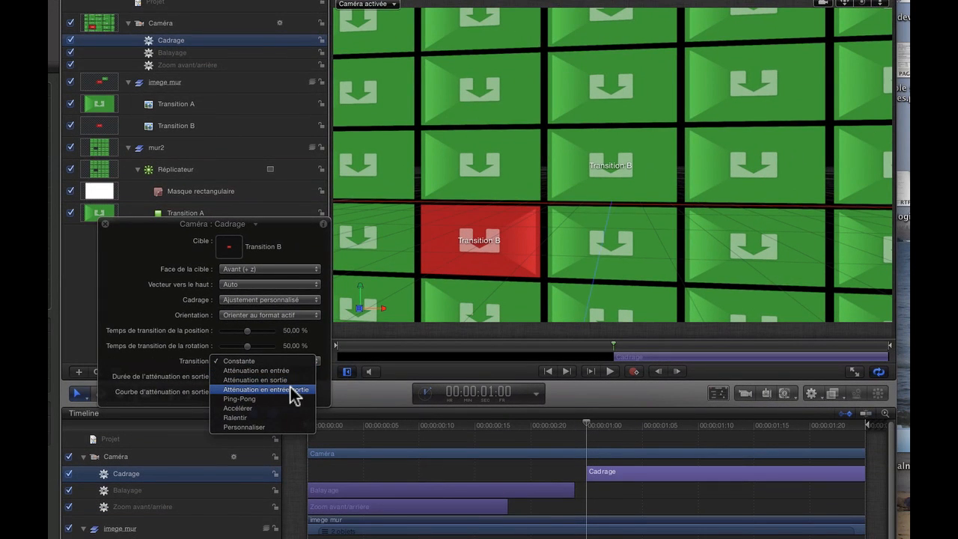
left_click(347, 538)
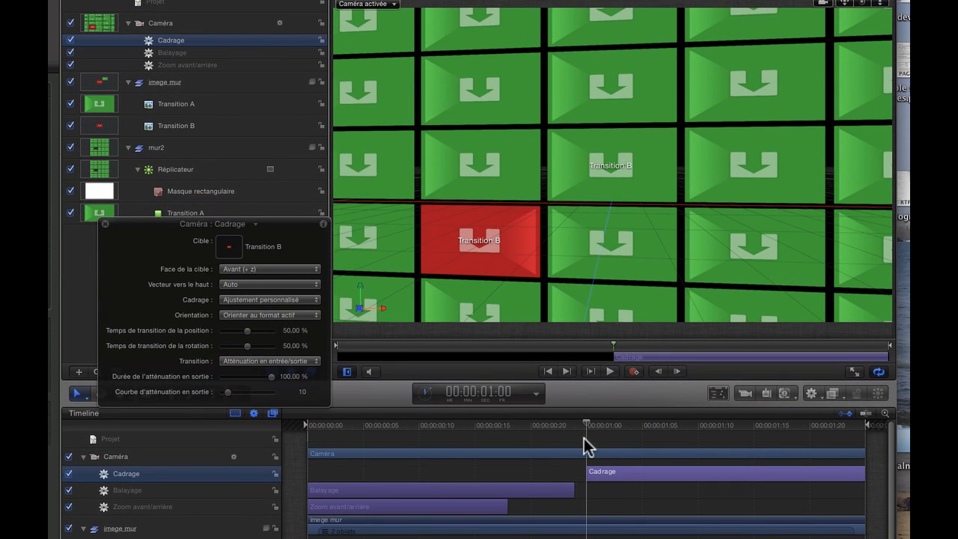
Extend the Cadrage behavior's start back to about 00:00:00:21 so it overlaps Balayage, and play the animation from the start
left_click_drag(588, 472, 542, 472)
left_click_drag(584, 423, 310, 459)
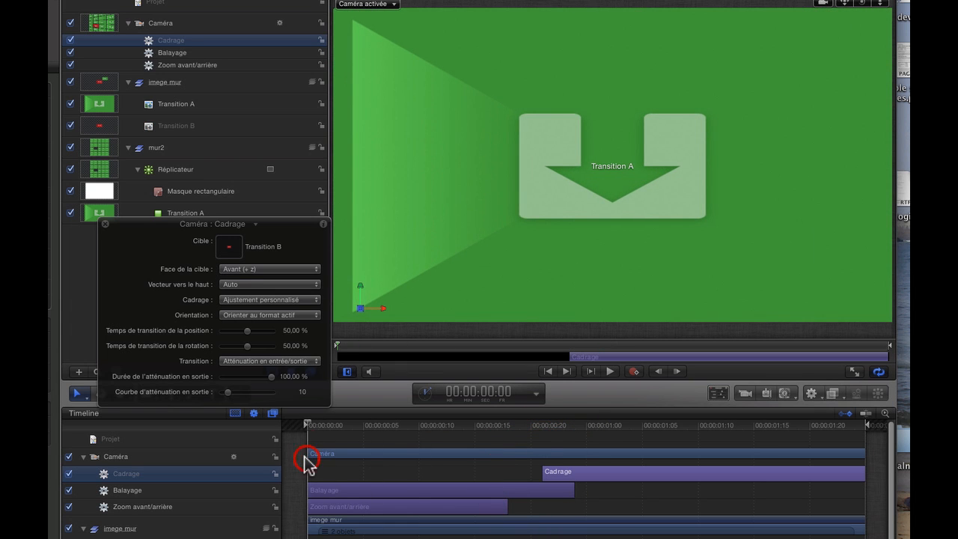
key("space")
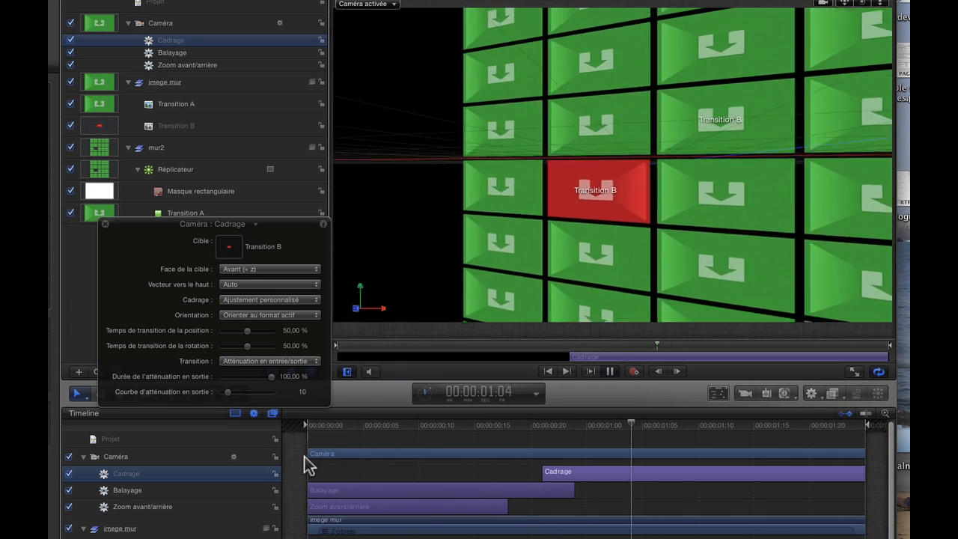
key("space")
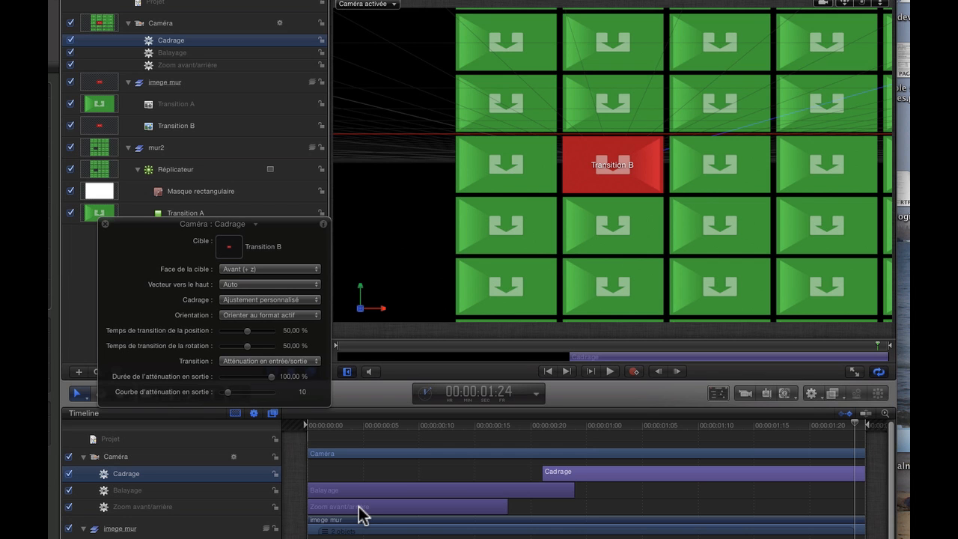
Add a second Zoom avant/arrière behavior to the camera, starting at about 00:00:01:04, with a zoom of 0,93 judged at 00:00:01:24
left_click(222, 24)
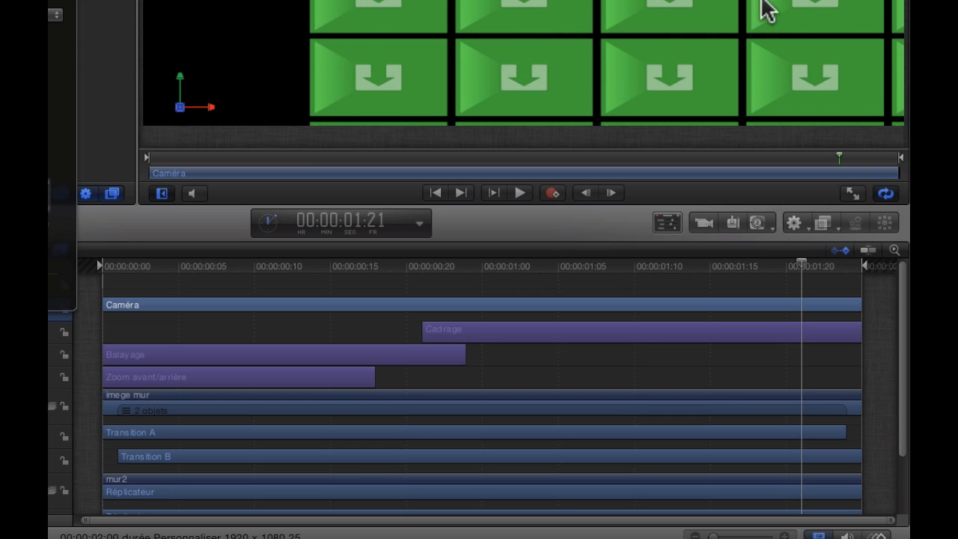
left_click(795, 223)
mouse_move(813, 284)
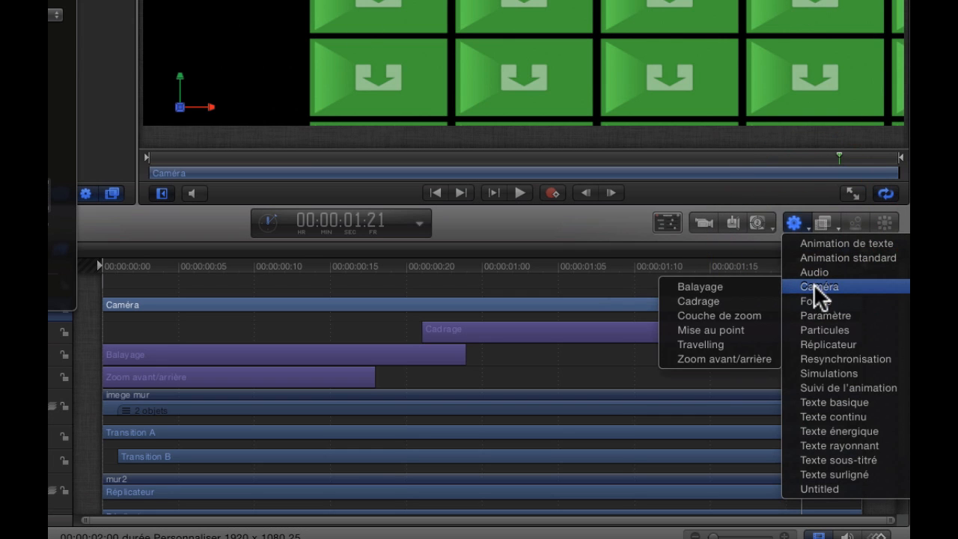
left_click(726, 359)
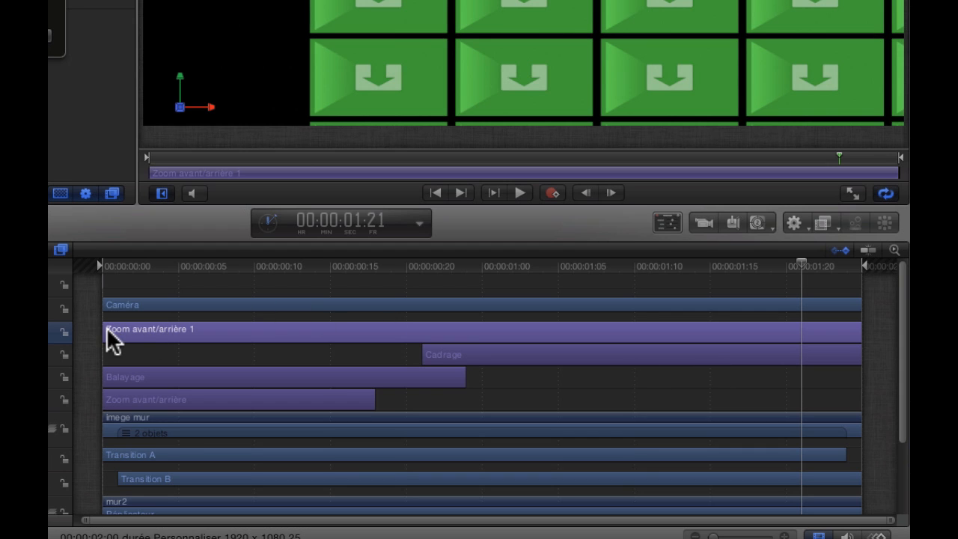
left_click_drag(105, 327, 543, 335)
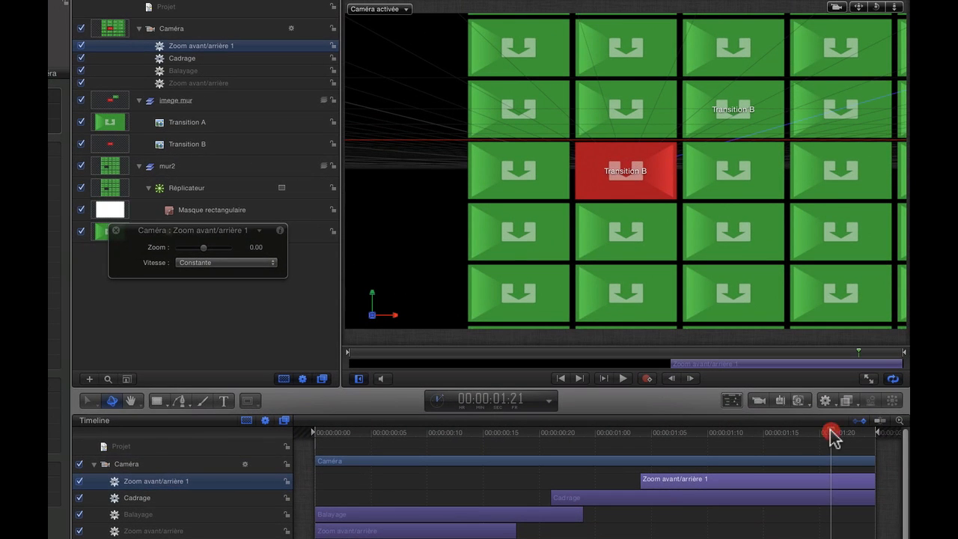
left_click_drag(830, 432, 866, 438)
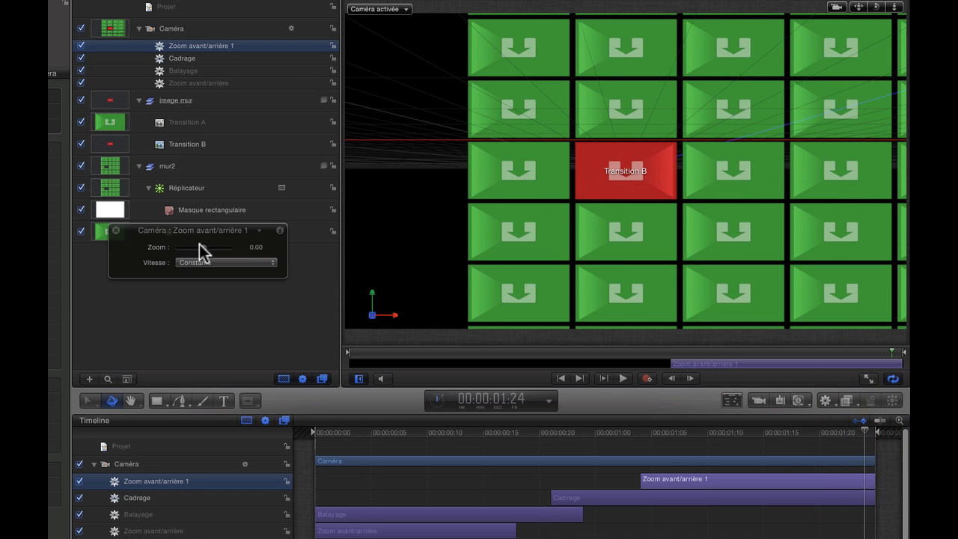
left_click_drag(204, 252, 226, 255)
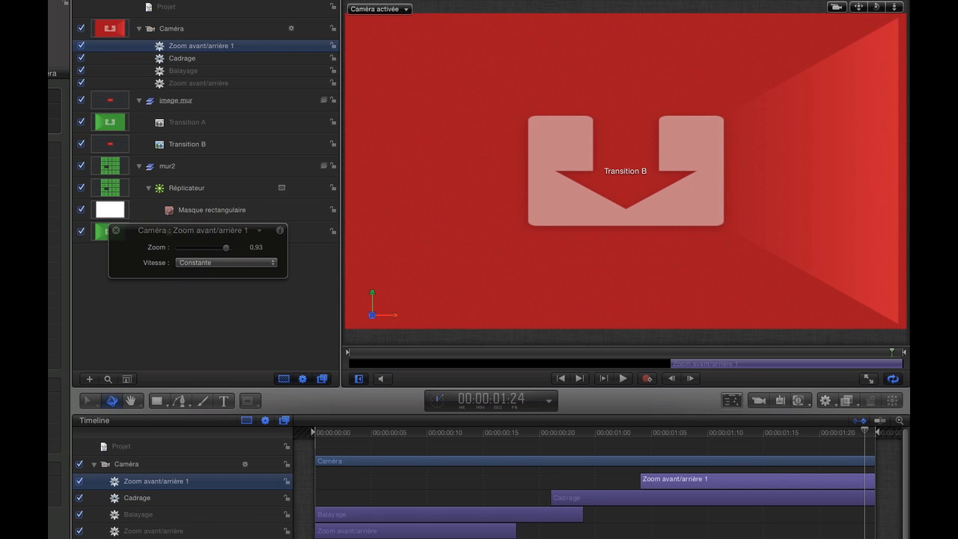
Set the first Zoom avant/arrière behavior's zoom to -0,52 and preview the whole transition from the start
left_click_drag(861, 431, 303, 469)
key("space")
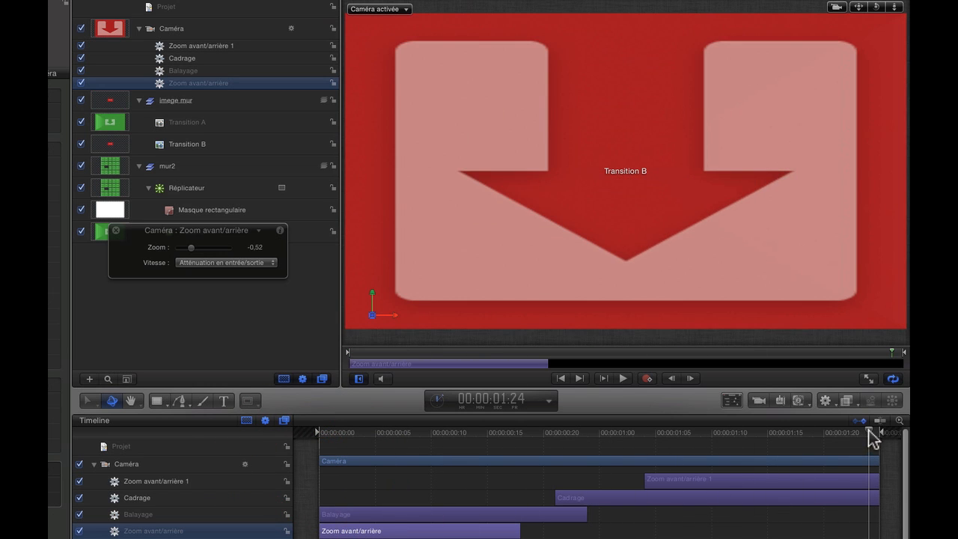
left_click_drag(871, 438, 306, 494)
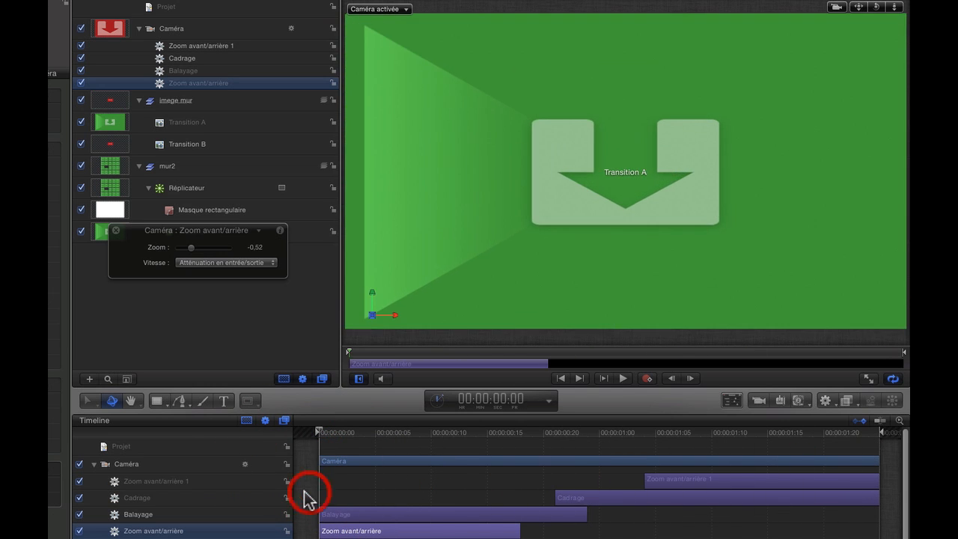
key("space")
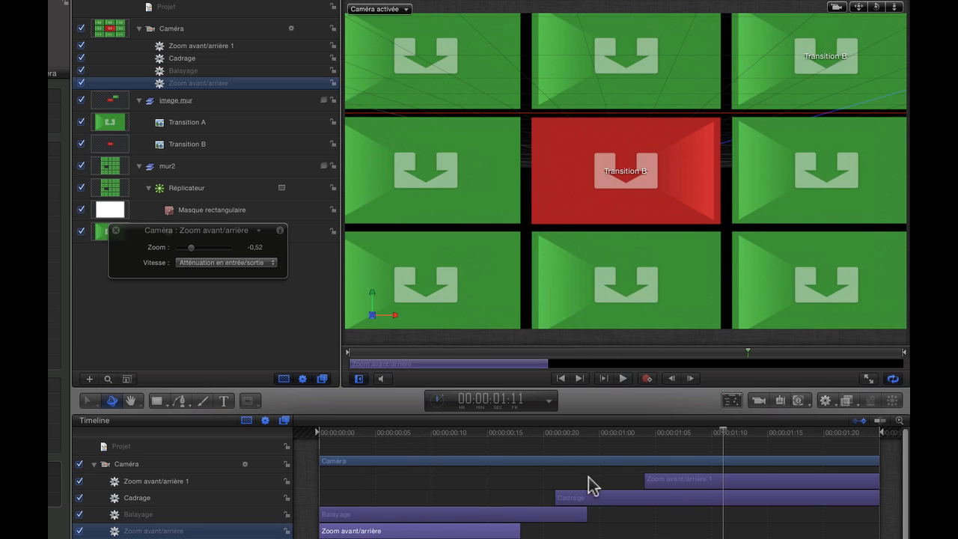
Set the Balayage behavior's speed to Ping-Pong and preview the animation
left_click_drag(722, 434, 566, 479)
left_click(516, 516)
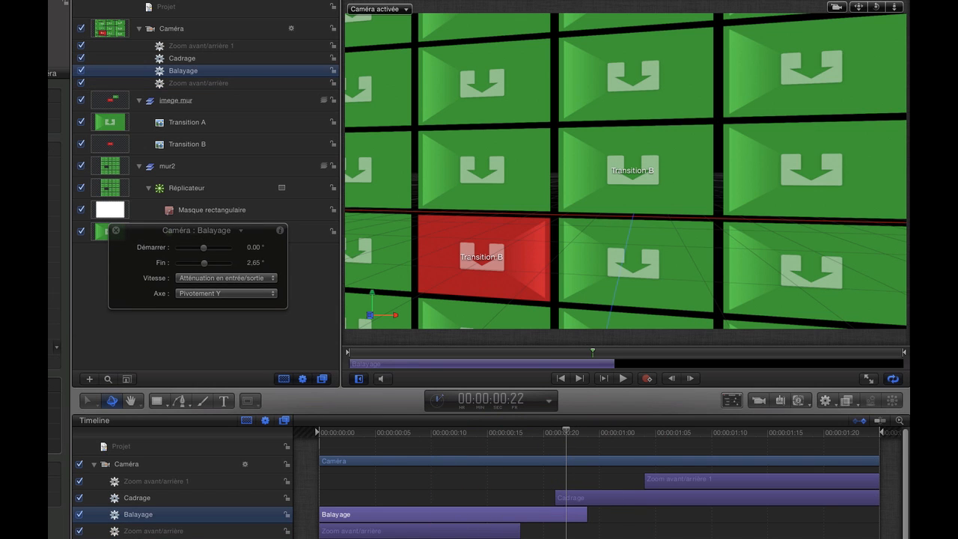
left_click(274, 278)
left_click(265, 288)
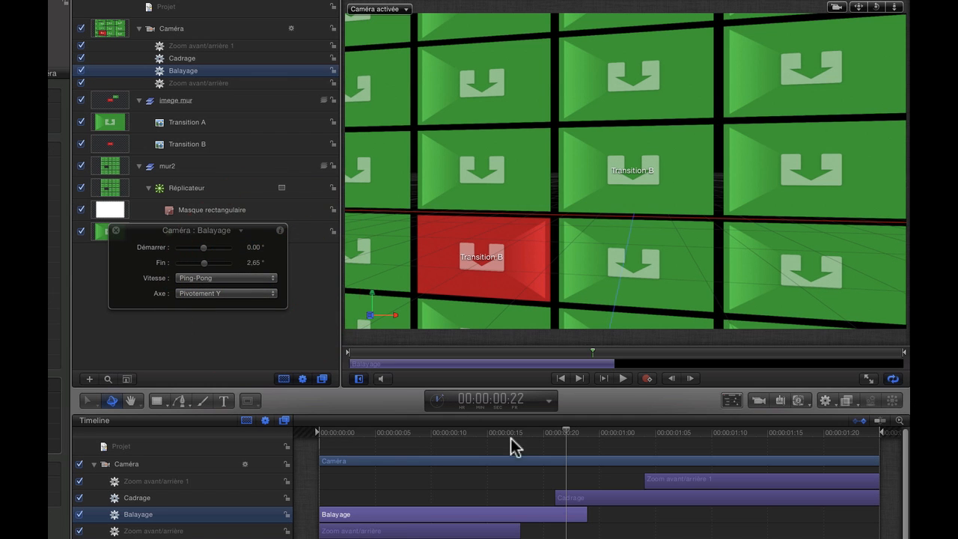
key("space")
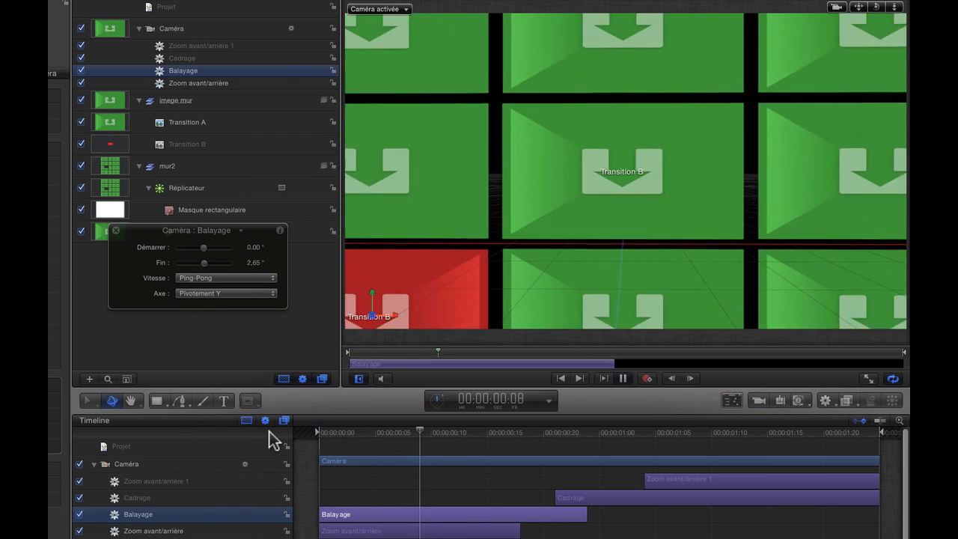
key("space")
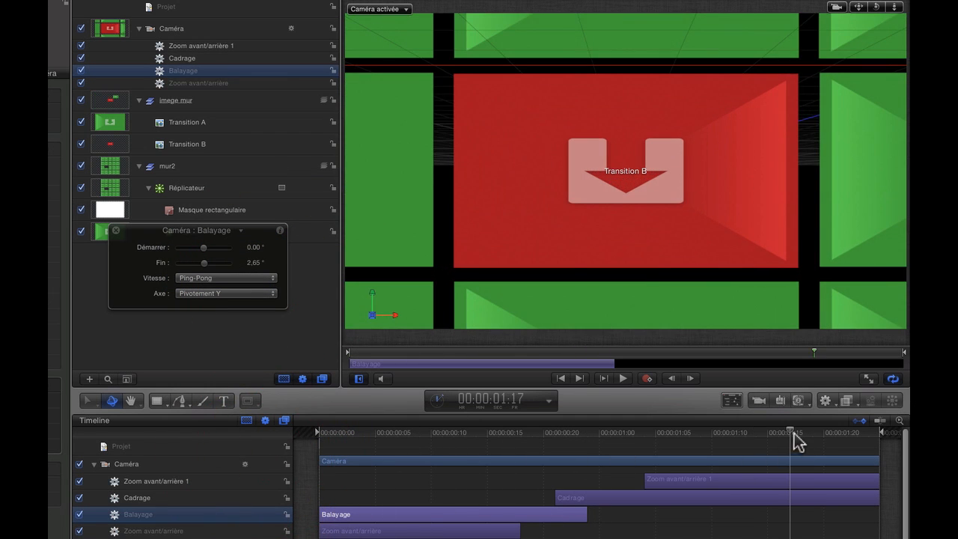
Duplicate the Balayage behavior, shift the copy to run from about 00:00:00:23 to the project's end, and play the transition
left_click_drag(796, 441, 633, 464)
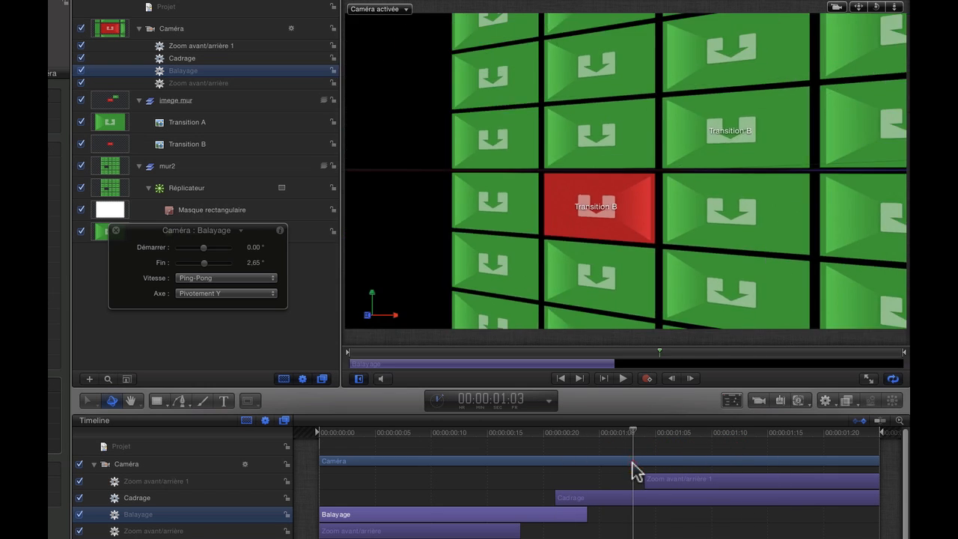
right_click(194, 77)
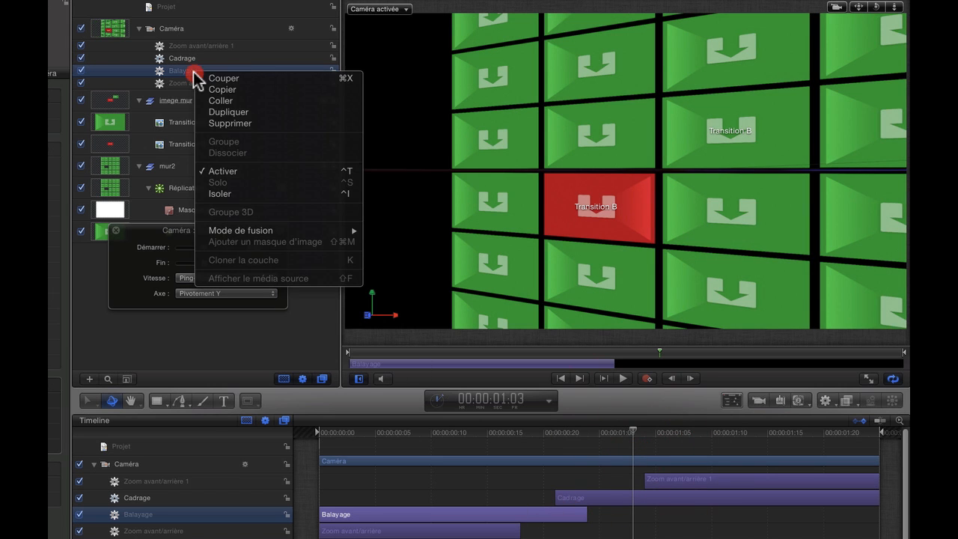
left_click(234, 120)
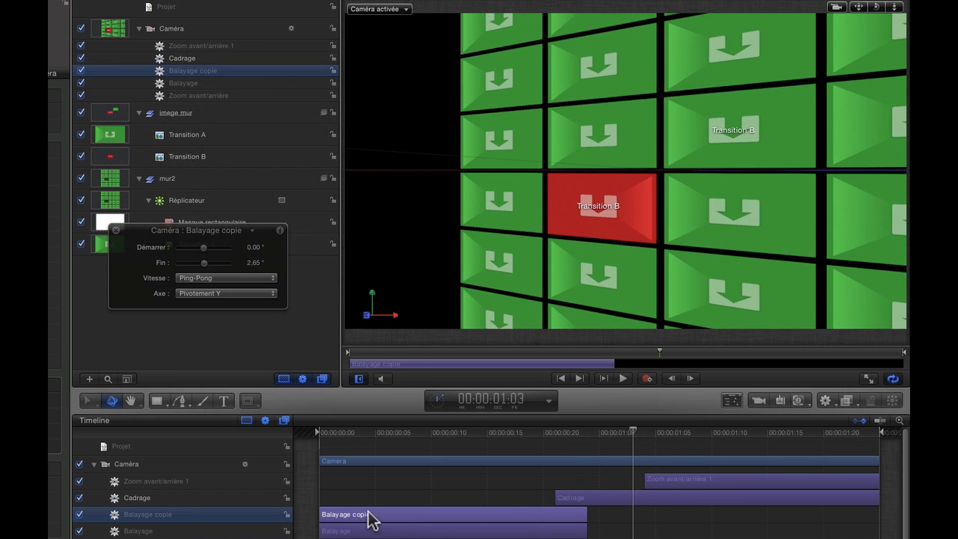
left_click_drag(321, 514, 879, 517)
left_click(523, 433)
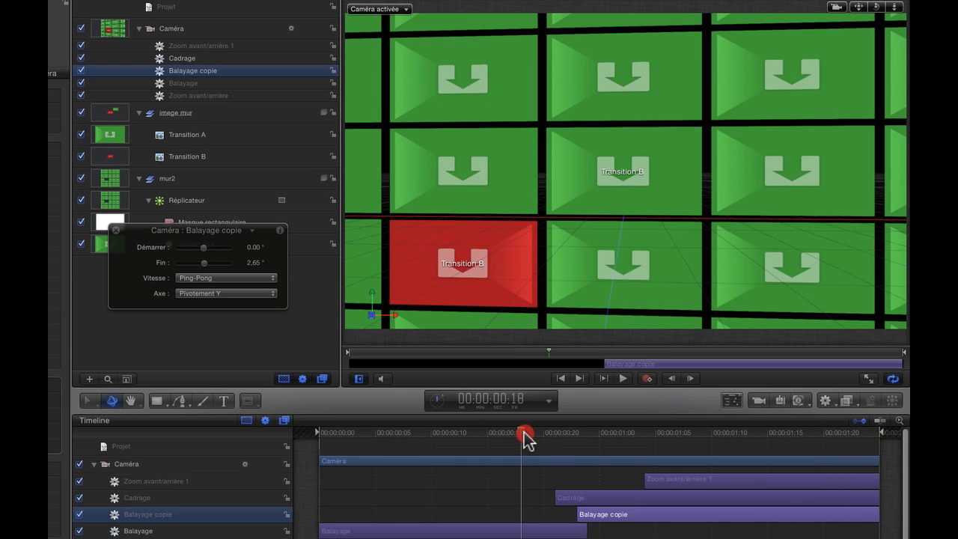
key("space")
key("space")
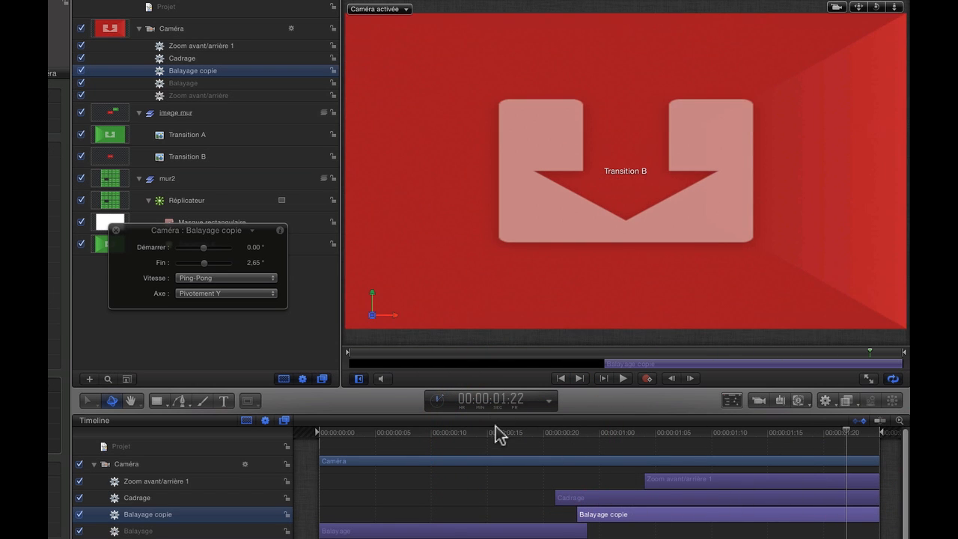
left_click(359, 451)
left_click_drag(359, 451, 314, 456)
key("space")
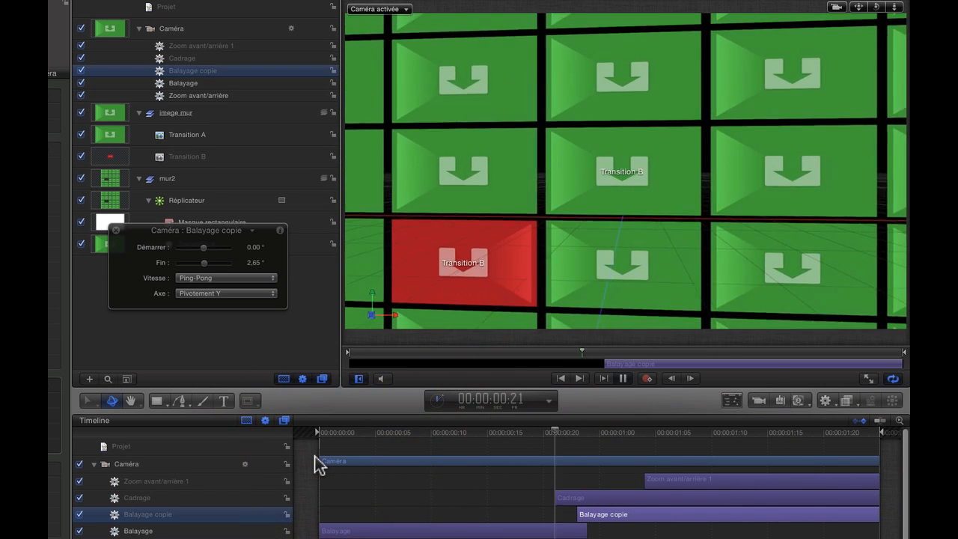
key("space")
Set the Balayage copie behavior's Démarrer angle to -6,98° and preview the pan towards Transition B
left_click_drag(724, 432, 586, 453)
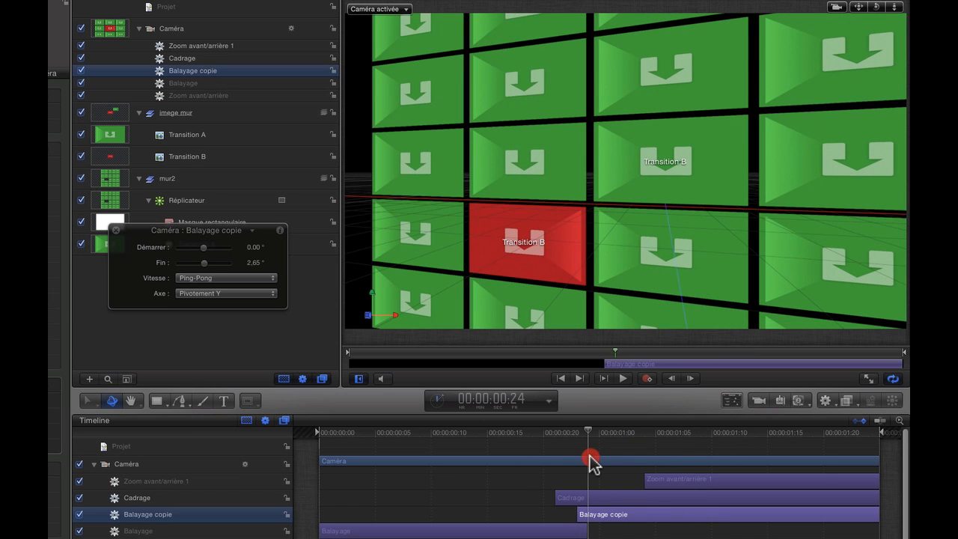
left_click(582, 515)
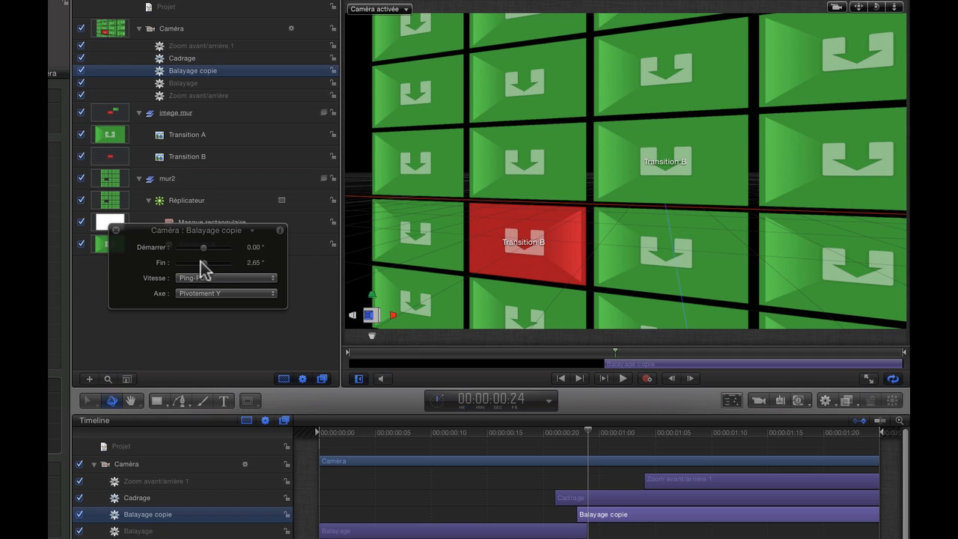
left_click_drag(203, 247, 202, 246)
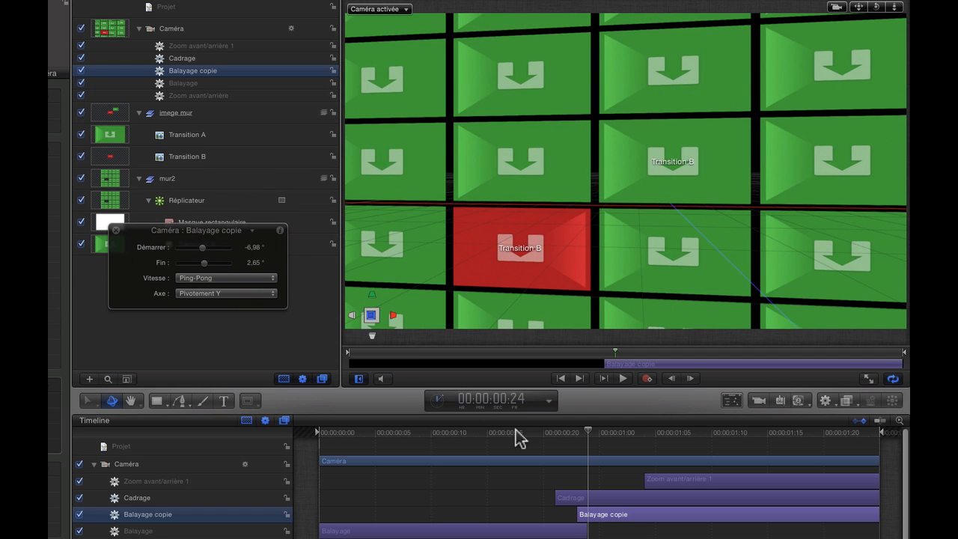
left_click(524, 435)
key("space")
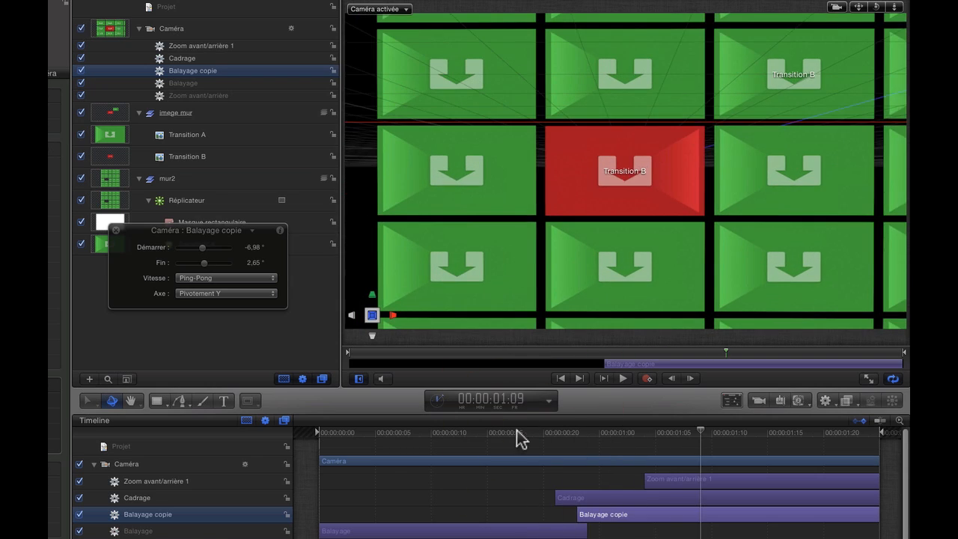
left_click(481, 434)
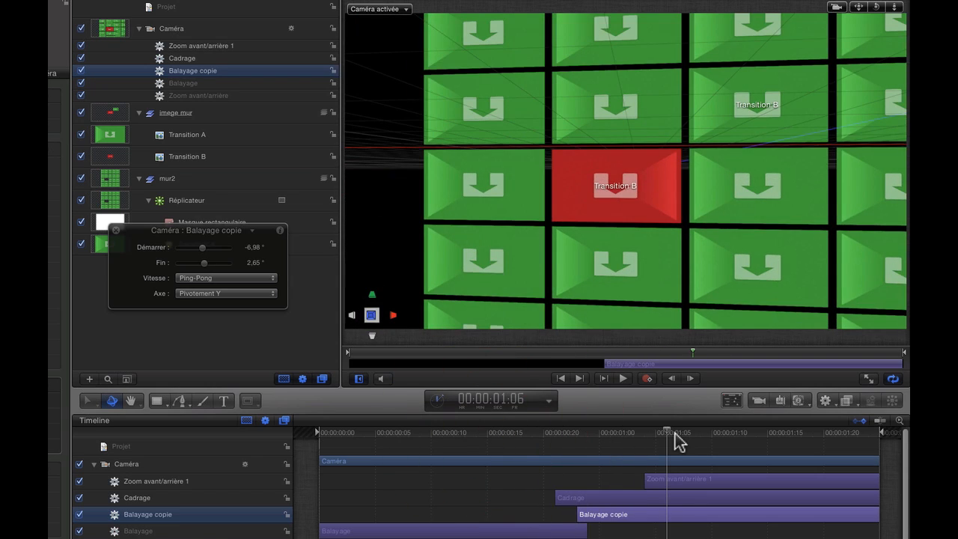
Play the transition from the start and check the camera move around 00:00:00:24 and 00:00:00:19
left_click_drag(650, 439, 577, 444)
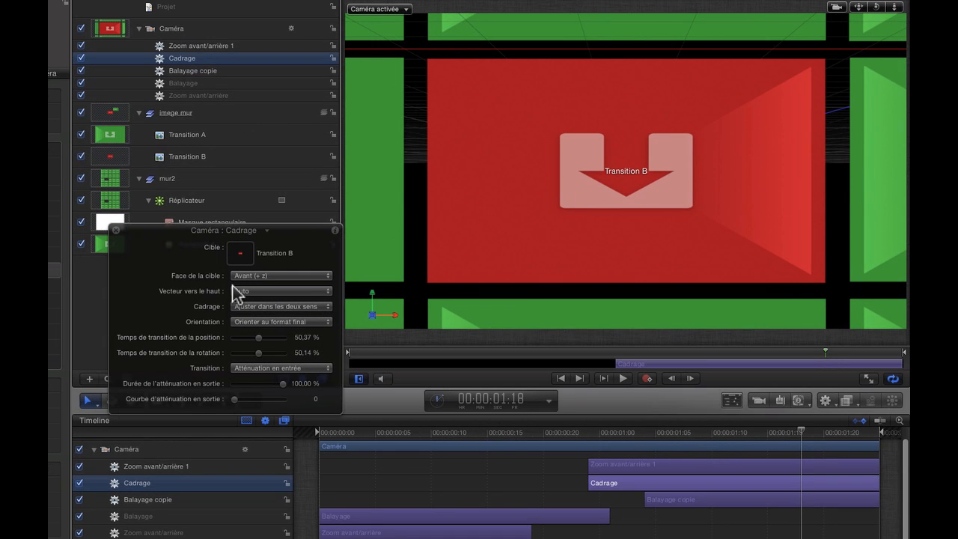
left_click_drag(497, 436, 329, 441)
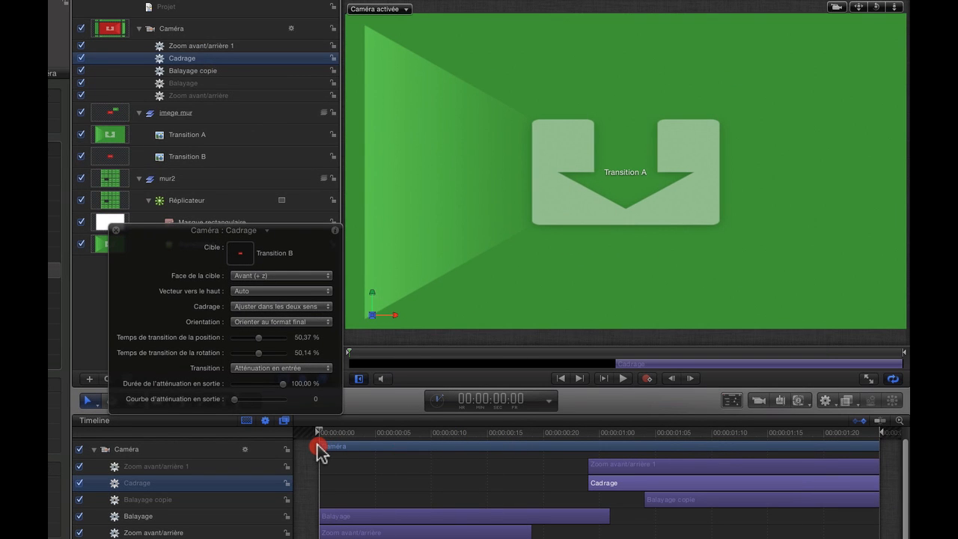
key("space")
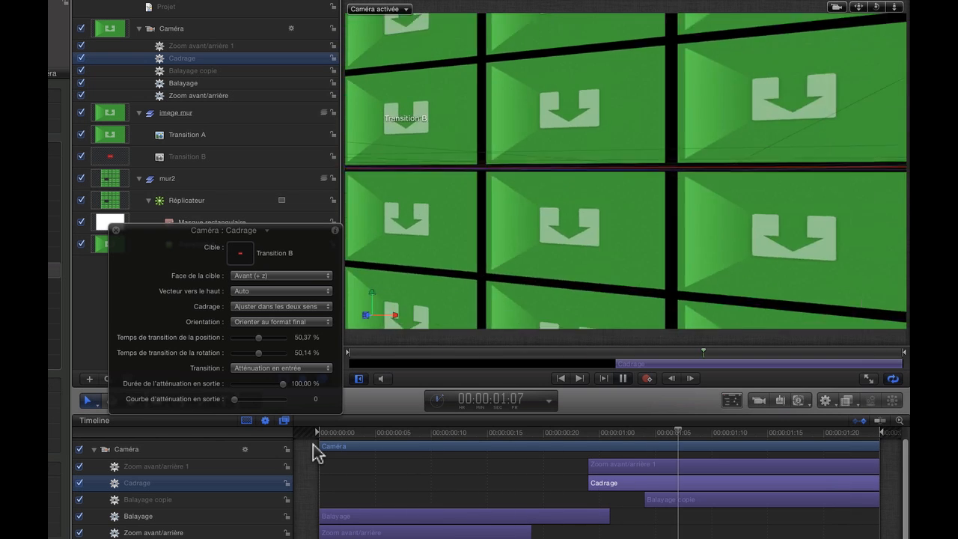
key("space")
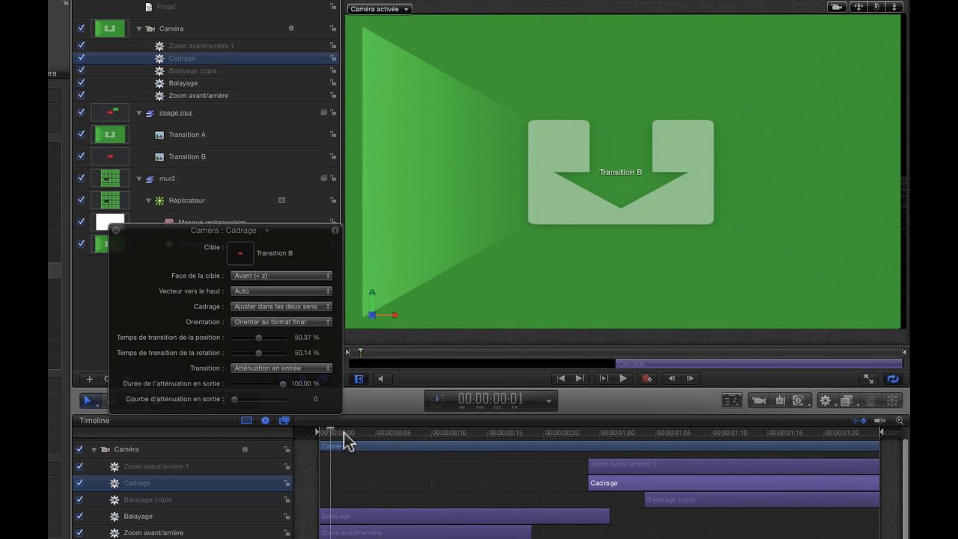
left_click_drag(333, 432, 587, 433)
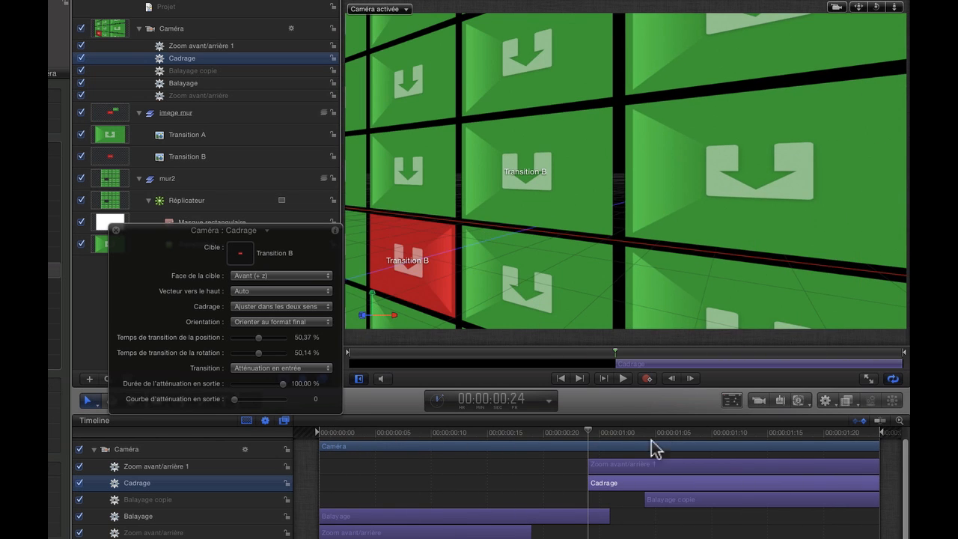
mouse_move(517, 438)
left_mouse_down()
mouse_move(384, 434)
mouse_move(526, 433)
left_mouse_up()
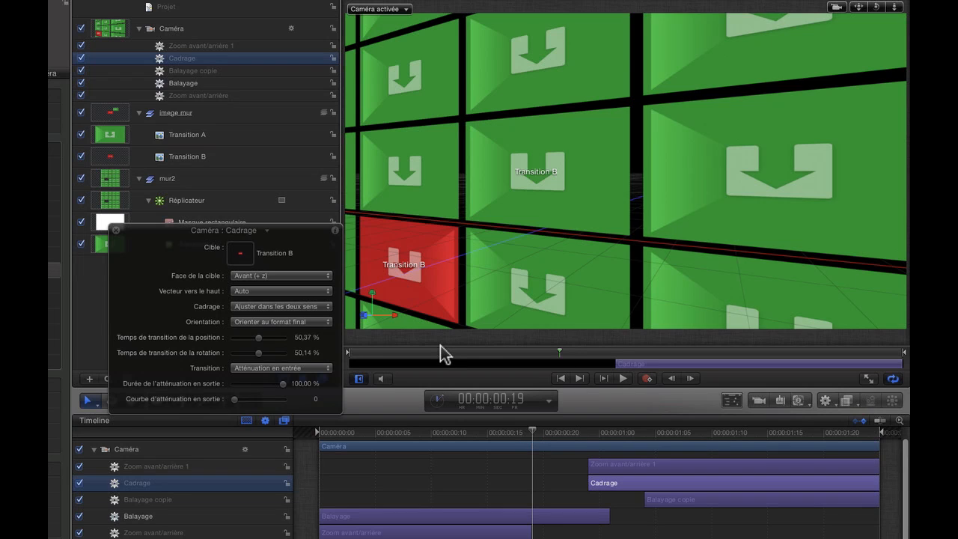
Add Transition B as a second source in the Réplicateur and check the wall with the Transition A source temporarily disabled
left_click(116, 233)
left_click_drag(187, 156, 171, 203)
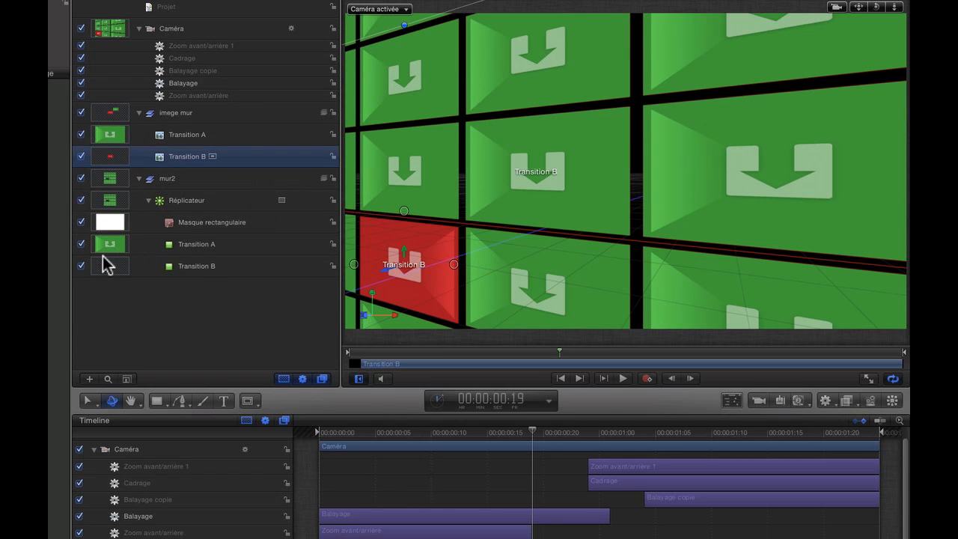
left_click(81, 244)
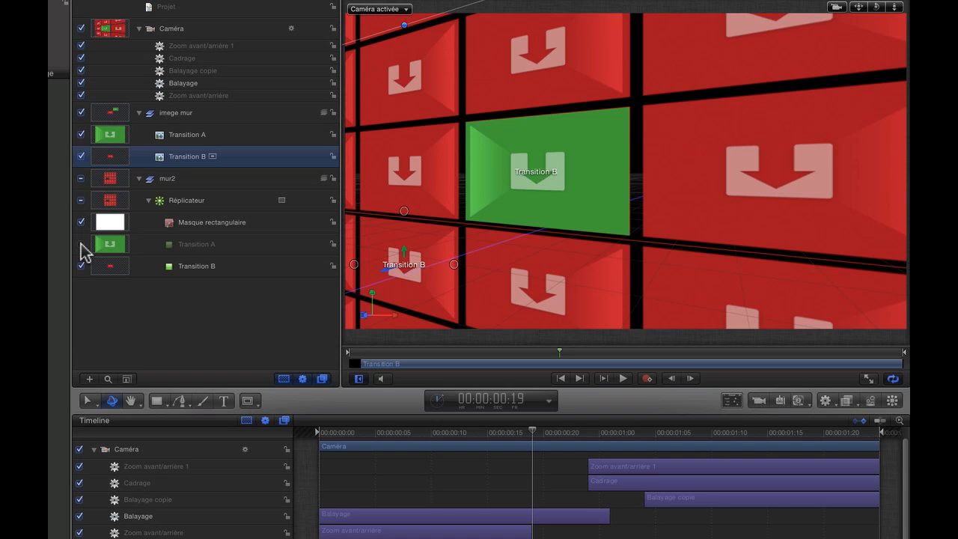
left_click(80, 243)
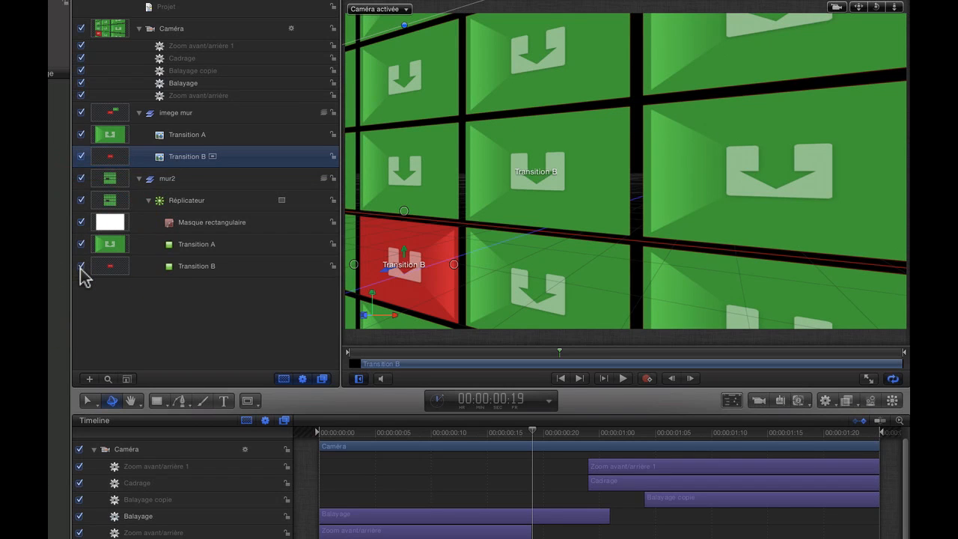
Compare the wall with each Réplicateur source switched off, leaving the Transition A source disabled and Transition B enabled
left_click(81, 265)
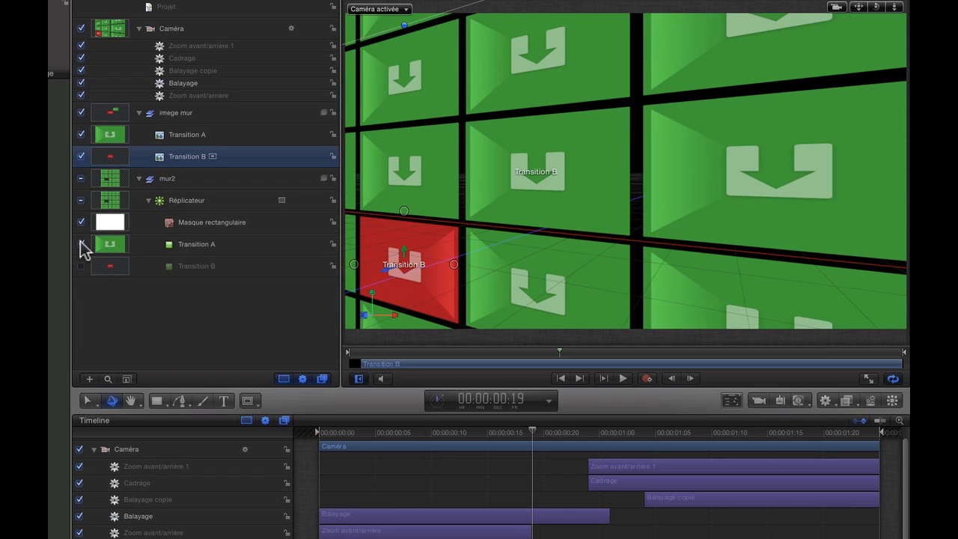
left_click(81, 244)
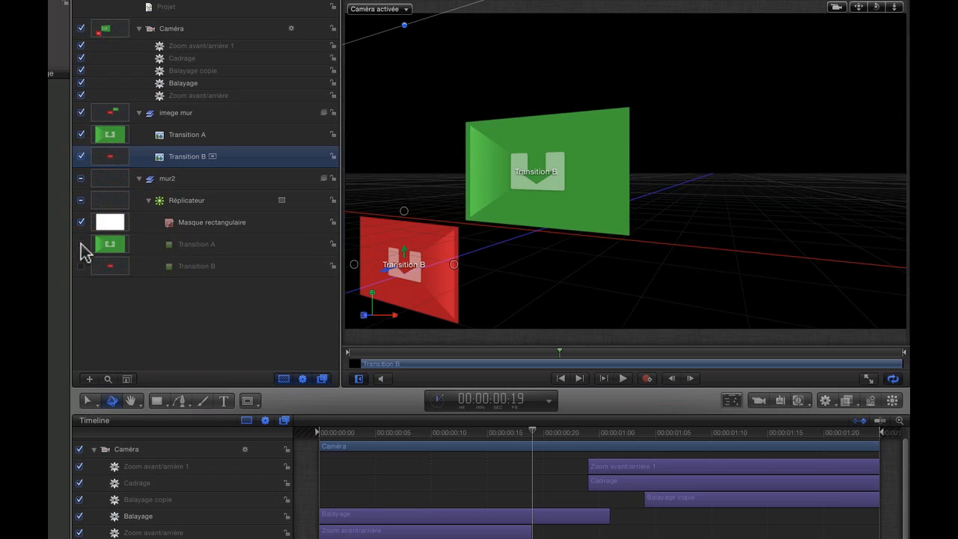
left_click(81, 244)
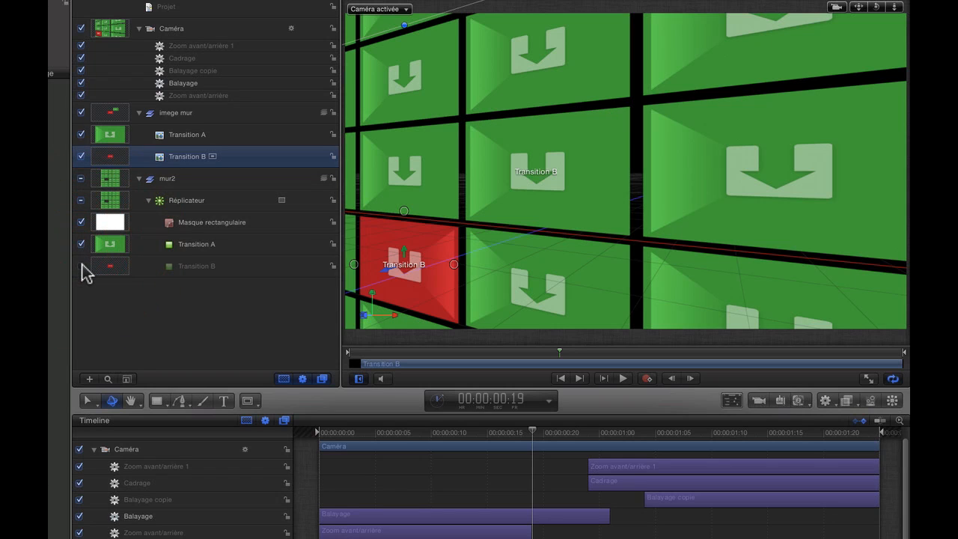
left_click(80, 266)
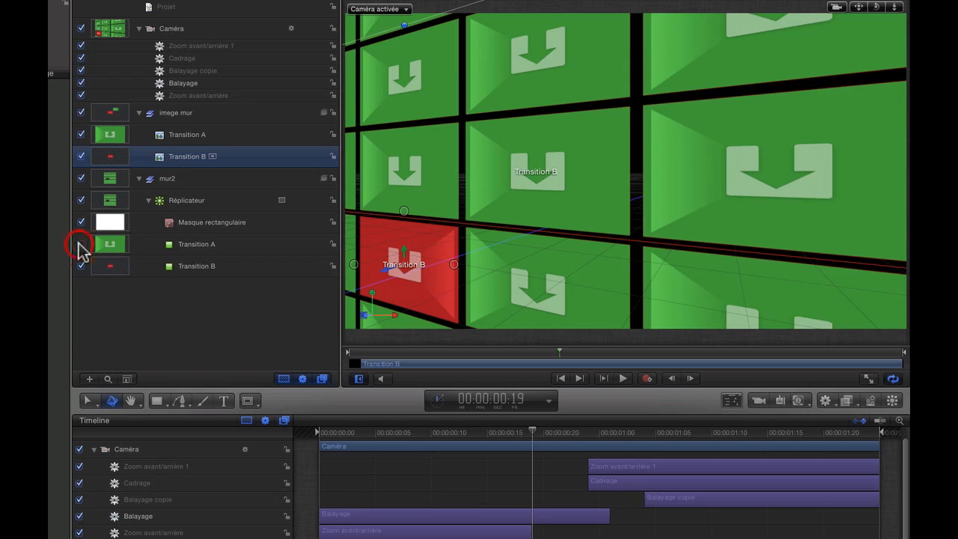
left_click(81, 245)
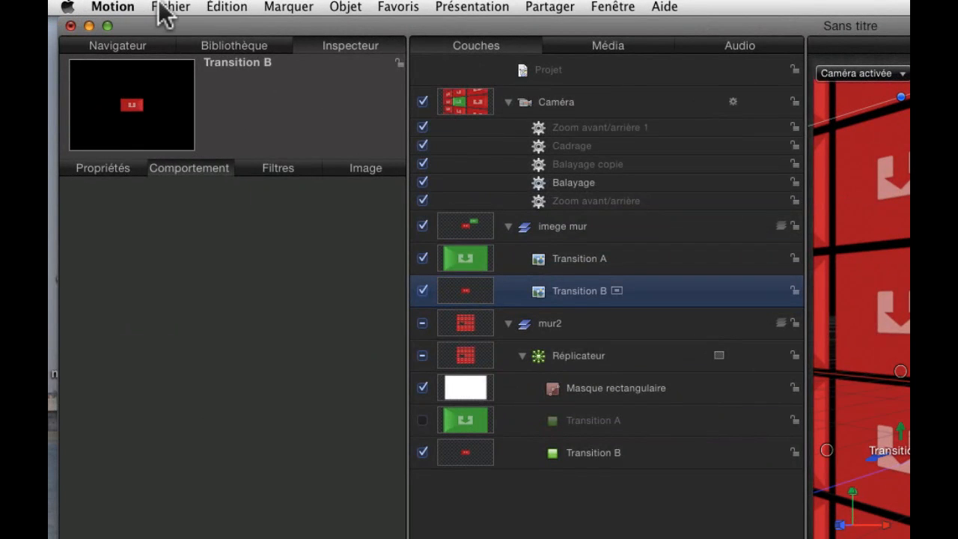
Save the project as a Final Cut Pro transition template, entering the model name "mur écran A"
left_click(166, 7)
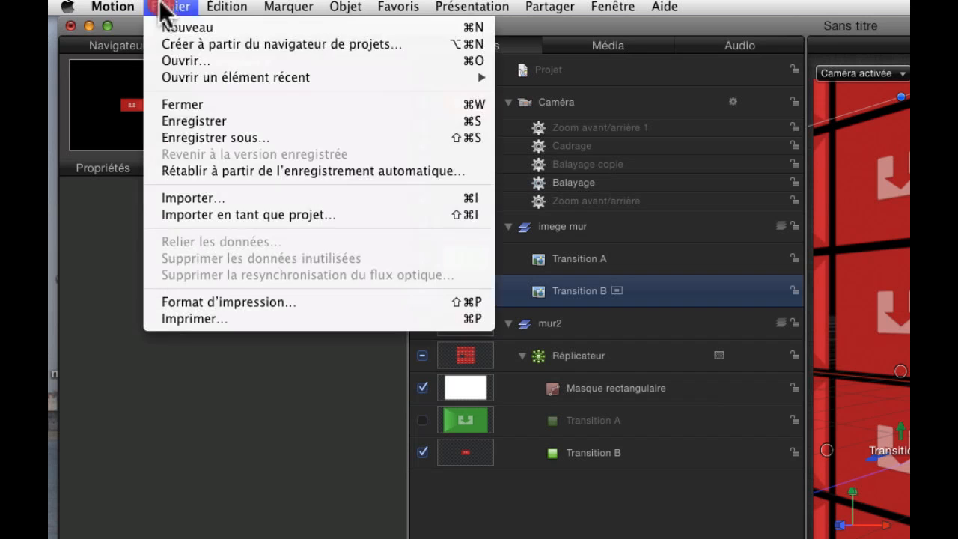
left_click(213, 120)
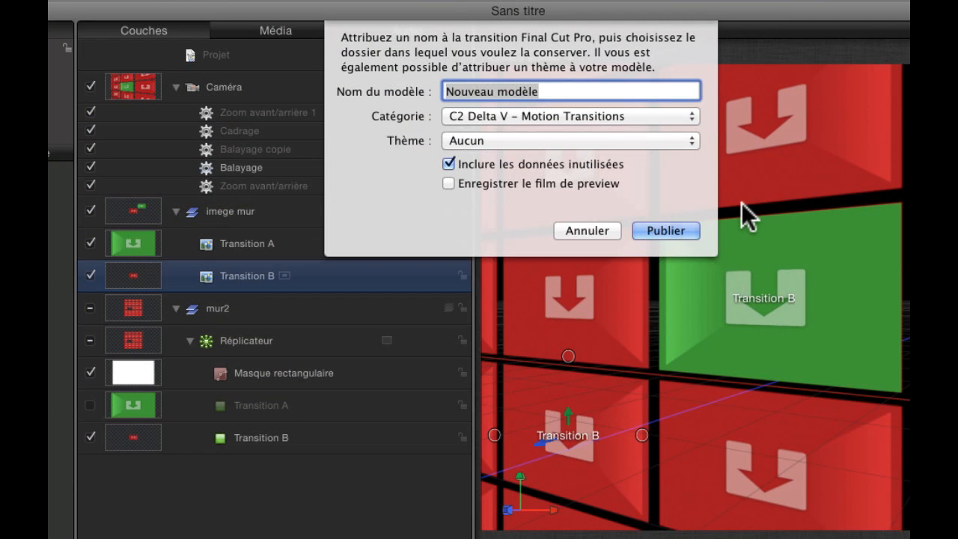
type("mur ecran A")
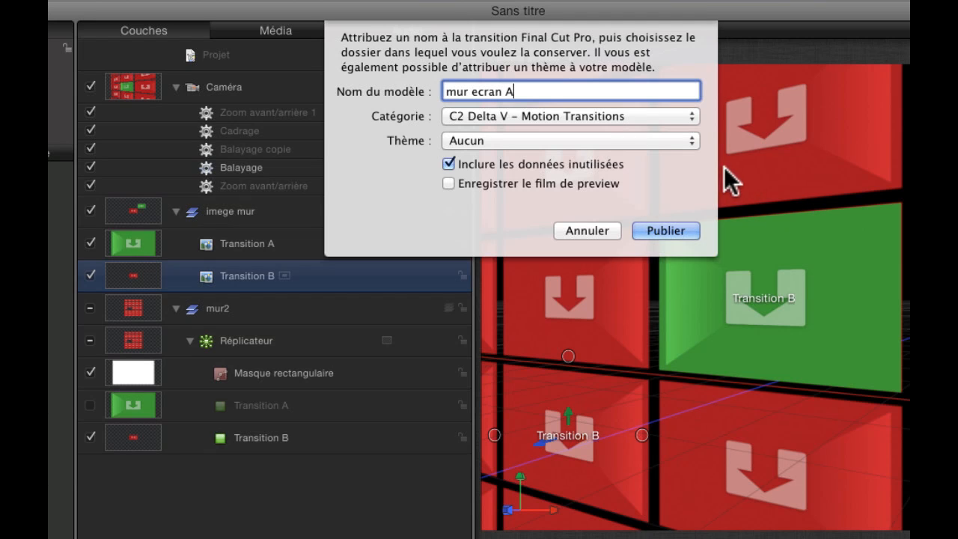
left_click(476, 91)
Publish the template as "Mur écran A" in the category Mes transitions, with saving of the preview movie enabled
left_click(680, 116)
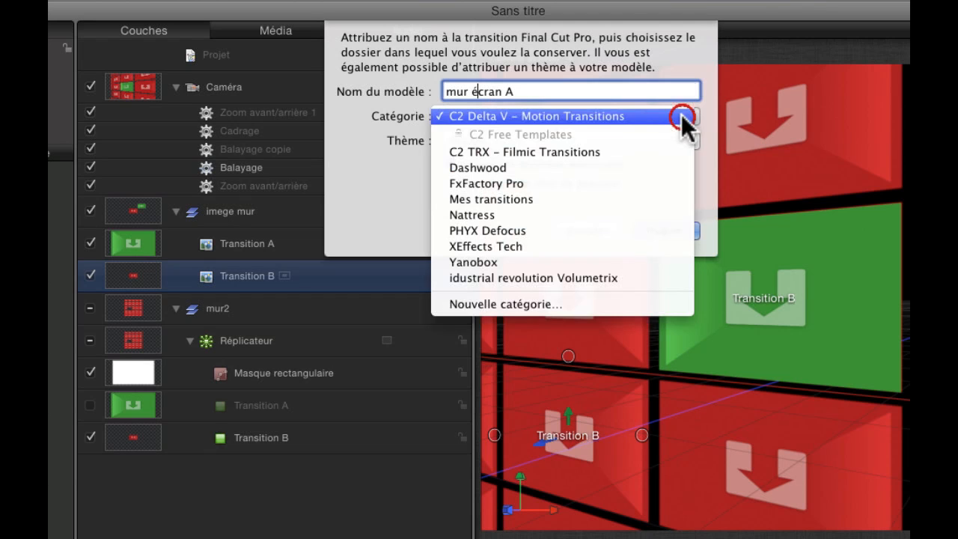
left_click(580, 201)
left_click(448, 183)
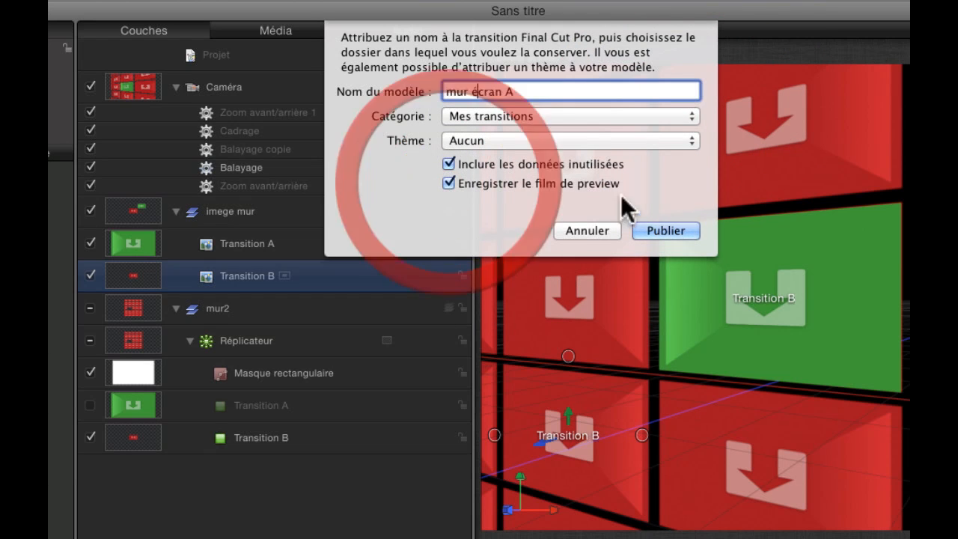
left_click(458, 91)
key("BackSpace")
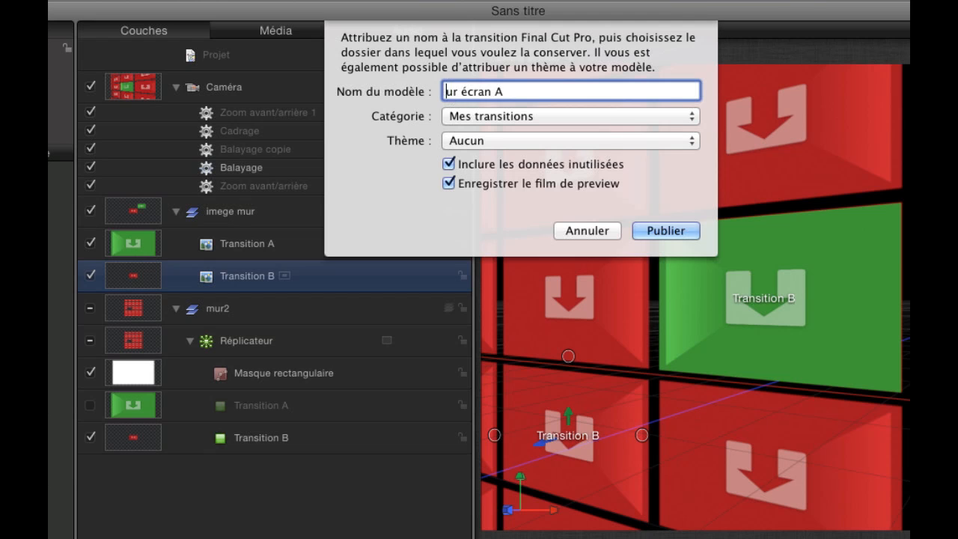
type("M")
left_click(657, 227)
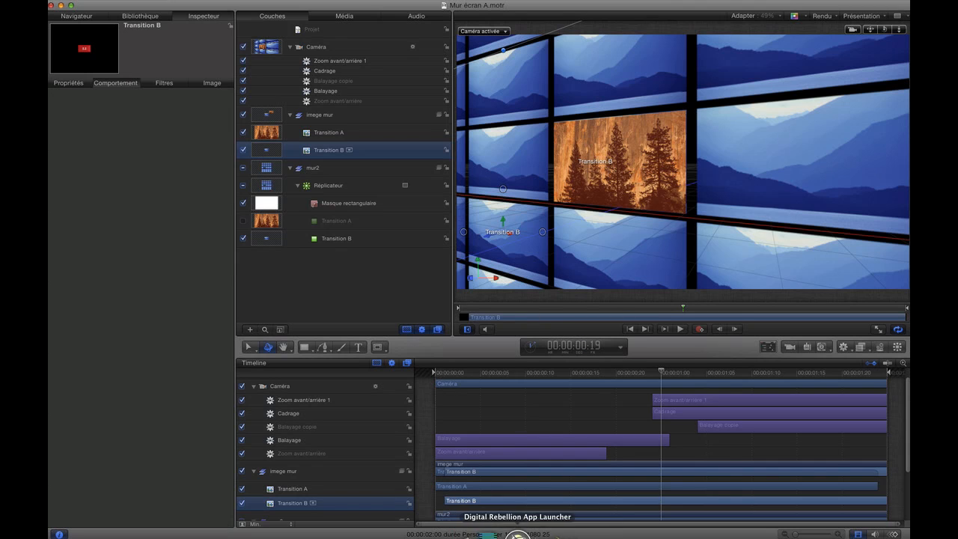
Switch to Final Cut Pro, enlarge its window and apply the Mur écran A transition between the "affiche vaccins" clip and the following Pygmés clip
left_click(490, 533)
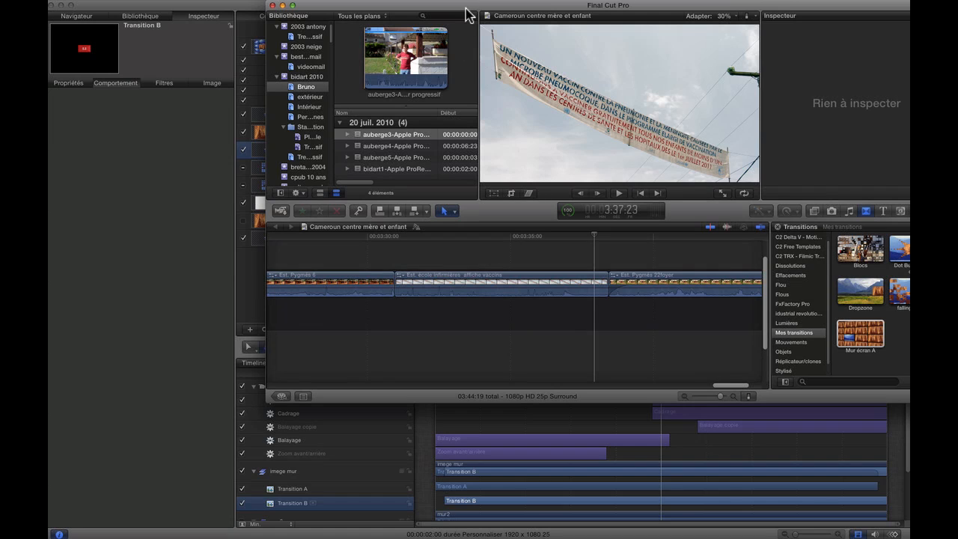
left_click_drag(467, 13, 388, 16)
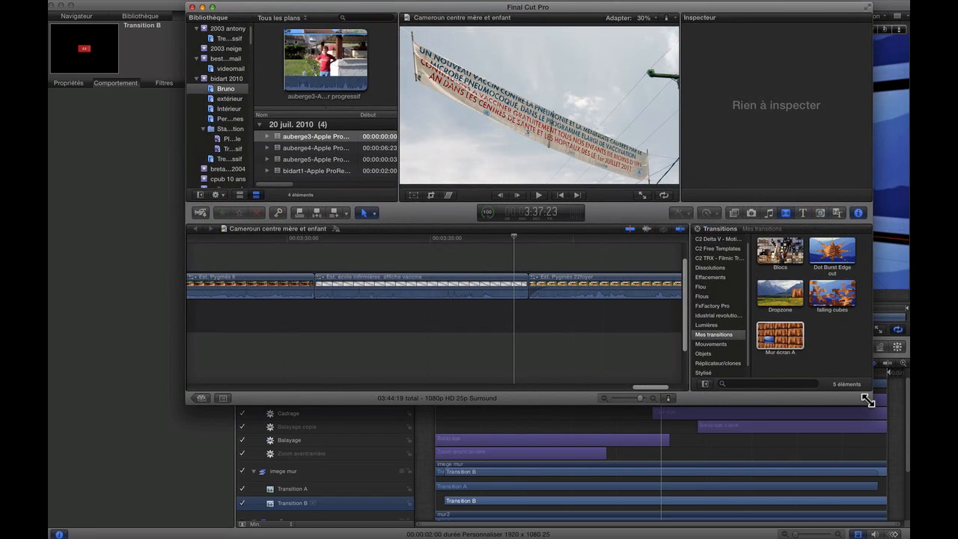
left_click_drag(867, 400, 900, 538)
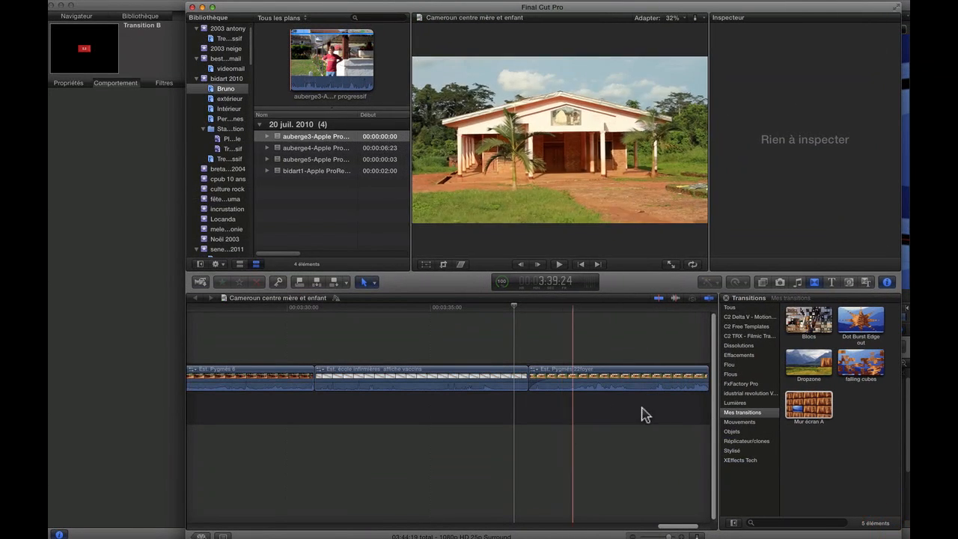
left_click_drag(808, 408, 529, 379)
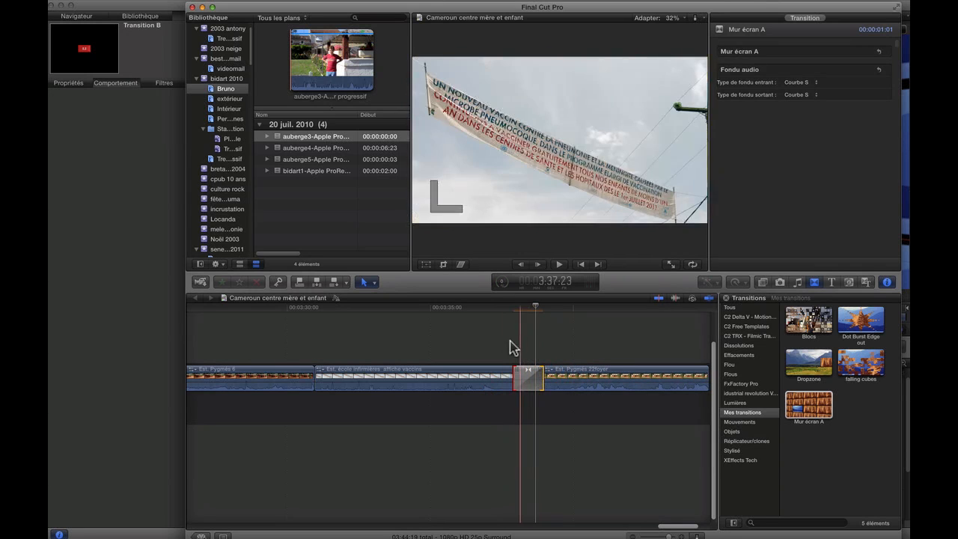
Play the applied Mur écran A transition from just before the cut and scrub back to inspect its tile wall around 3:38:09
key("slash")
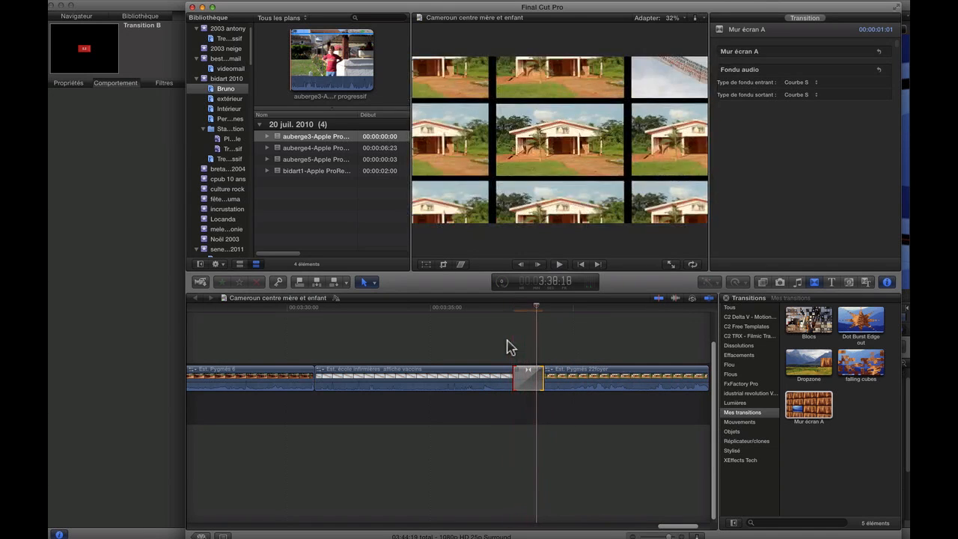
left_click(504, 309)
key("space")
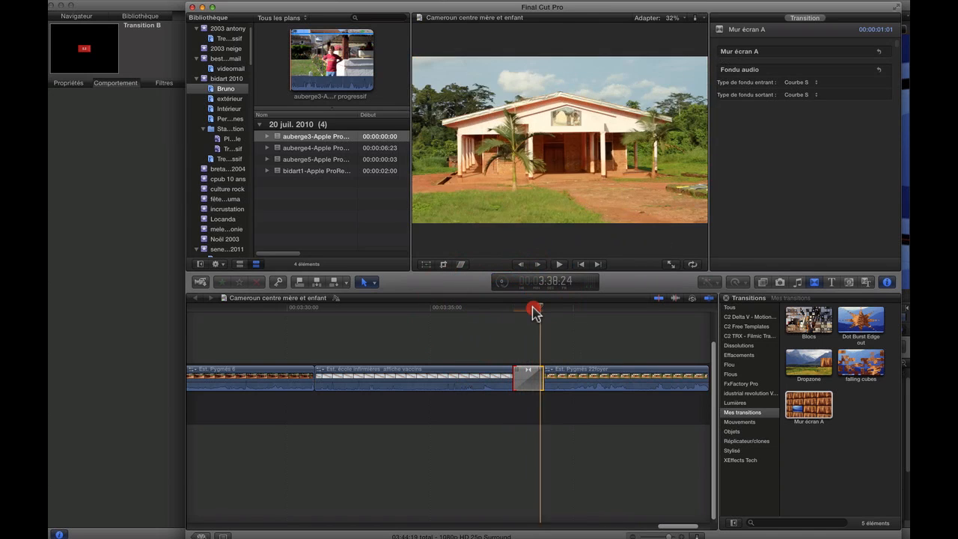
mouse_move(534, 313)
left_mouse_down()
mouse_move(514, 314)
mouse_move(528, 315)
left_mouse_up()
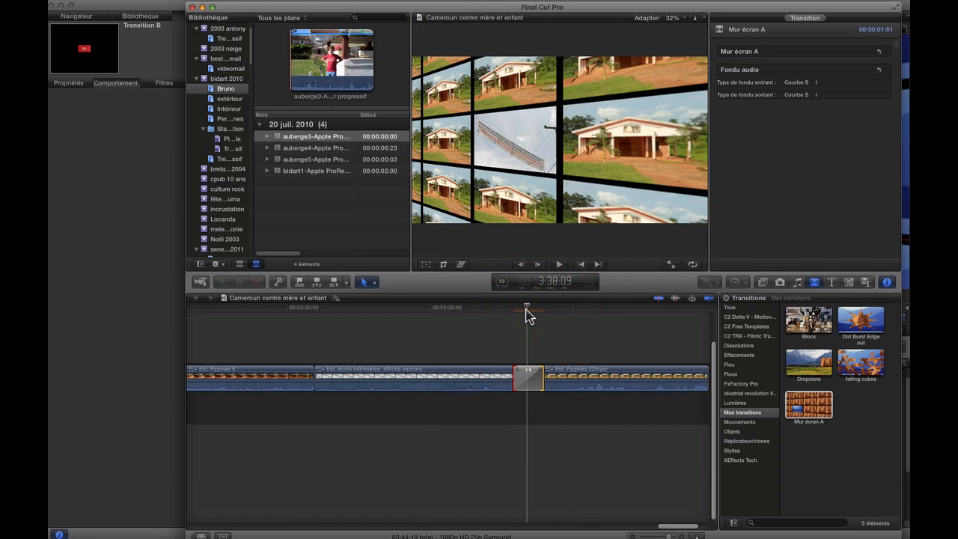